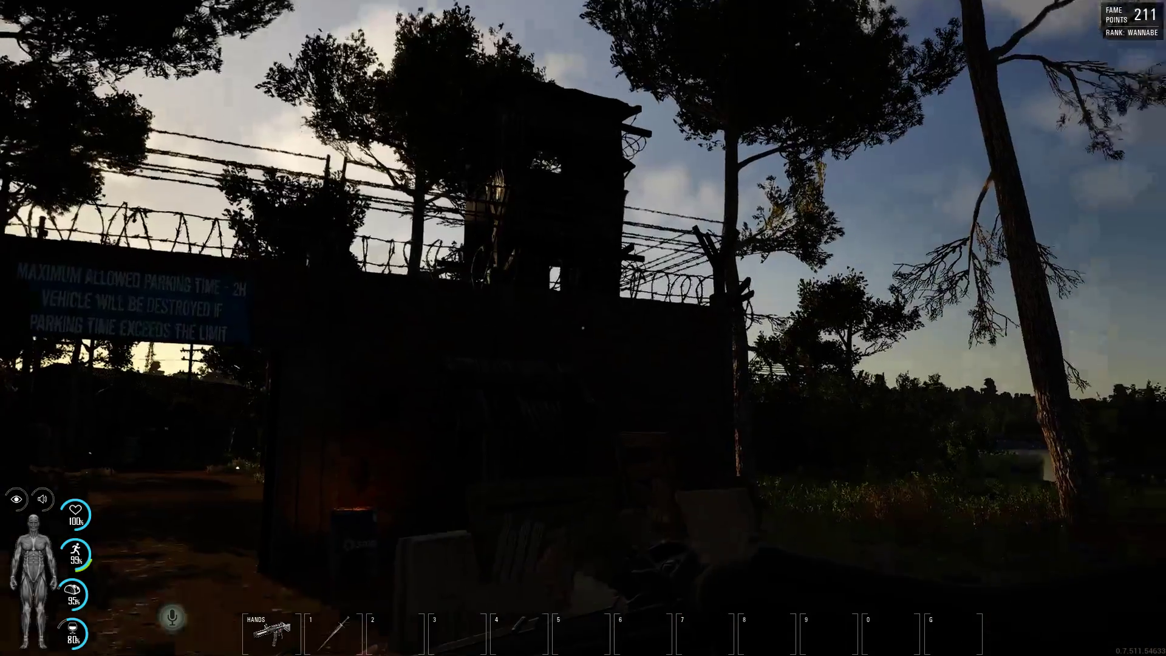
Check your marker on the world map, then close the map.
key(m)
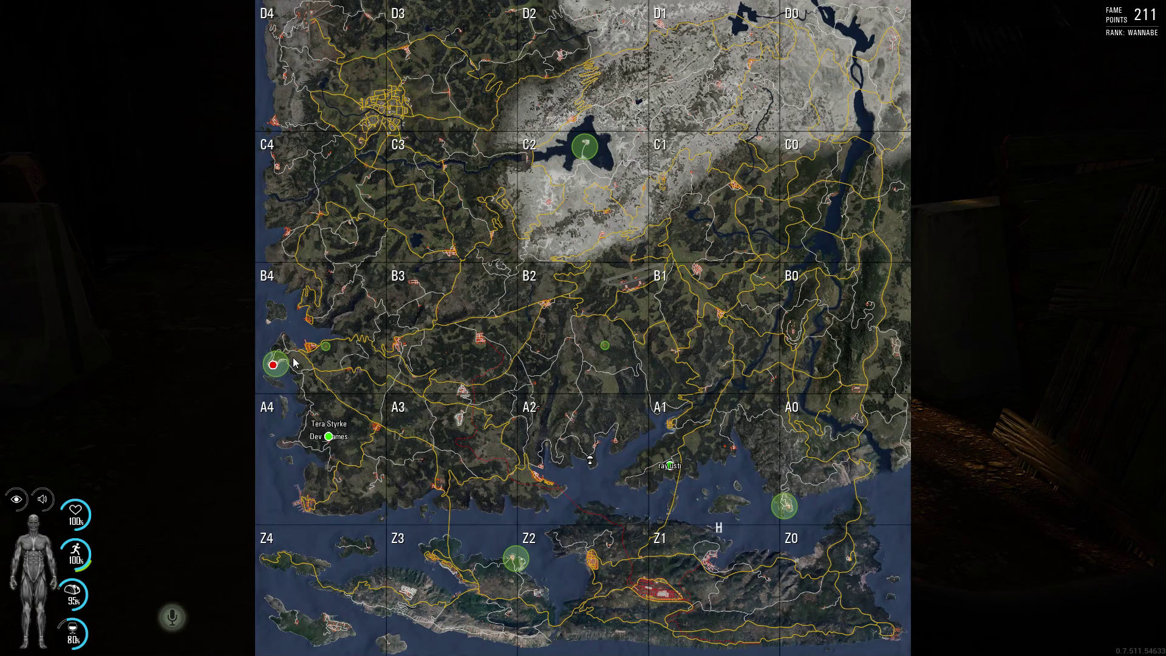
key(m)
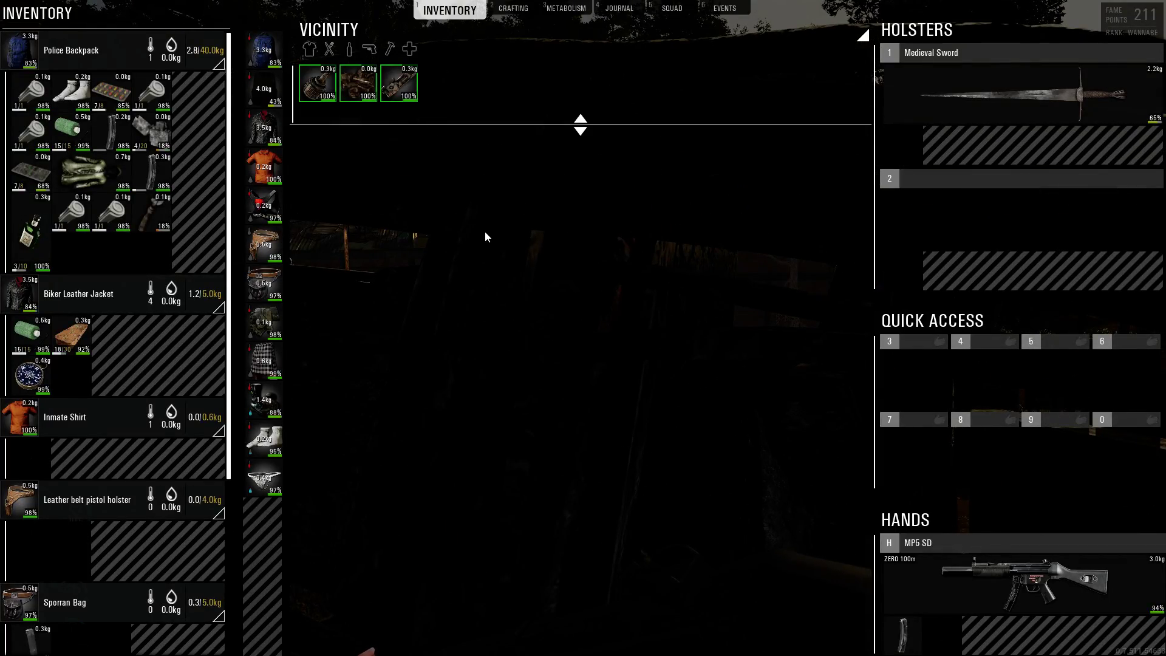
Close the inventory and return to the outpost among the shacks.
key(Tab)
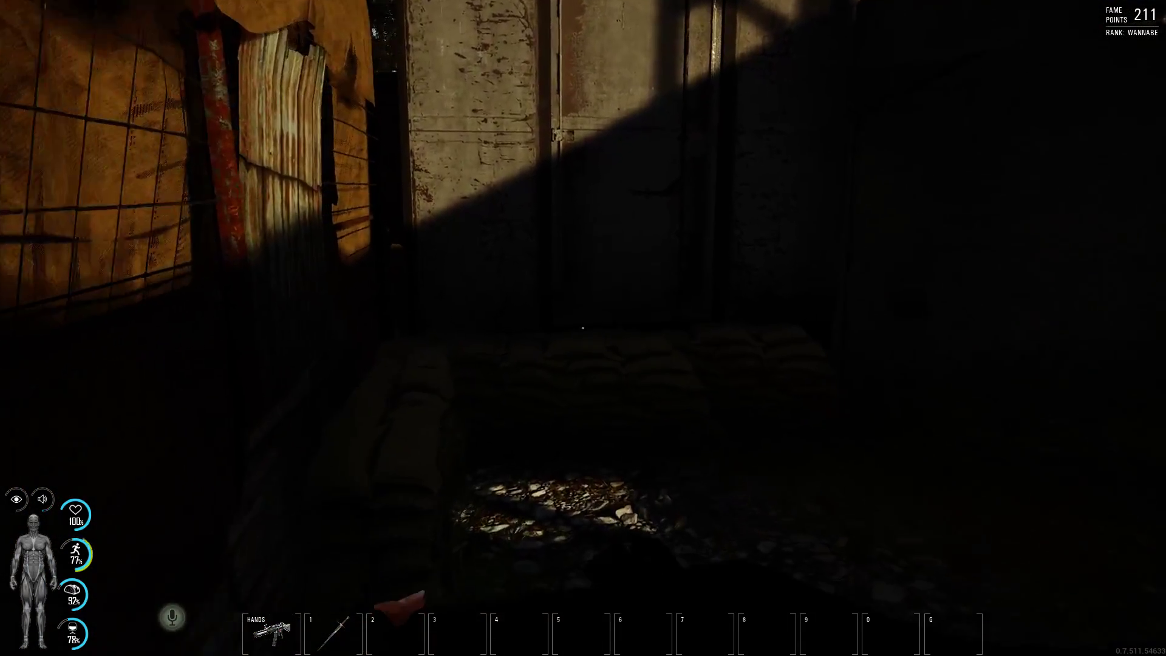
Open the door and equip the flashlight from slot 1 to light the dark area.
key(f)
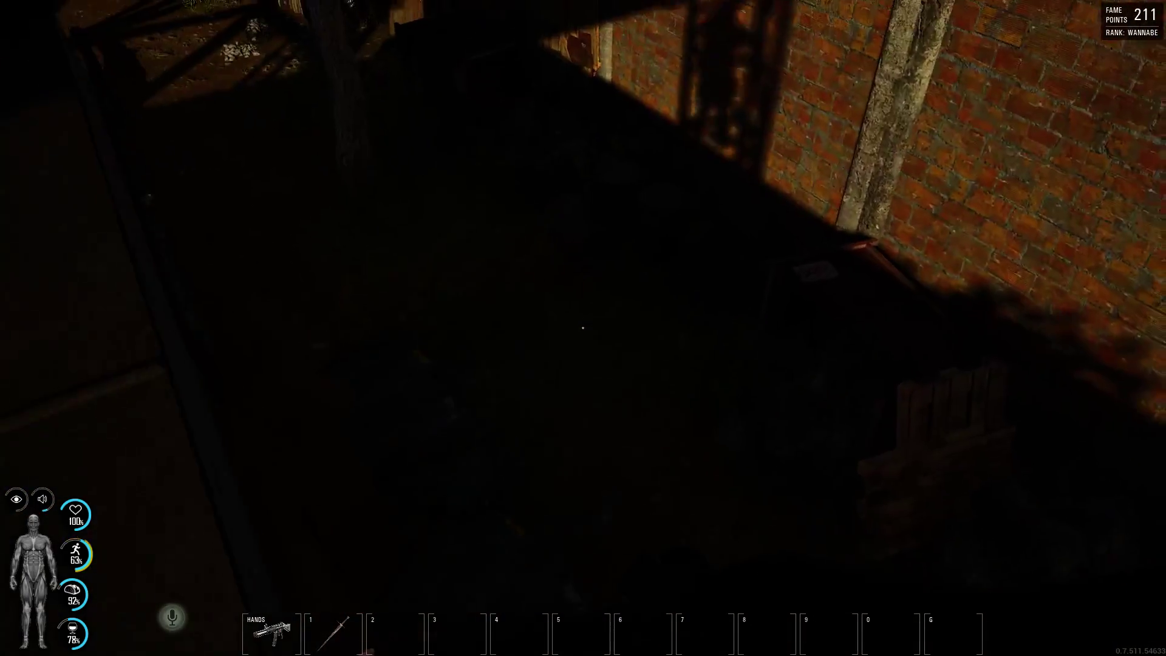
key(1)
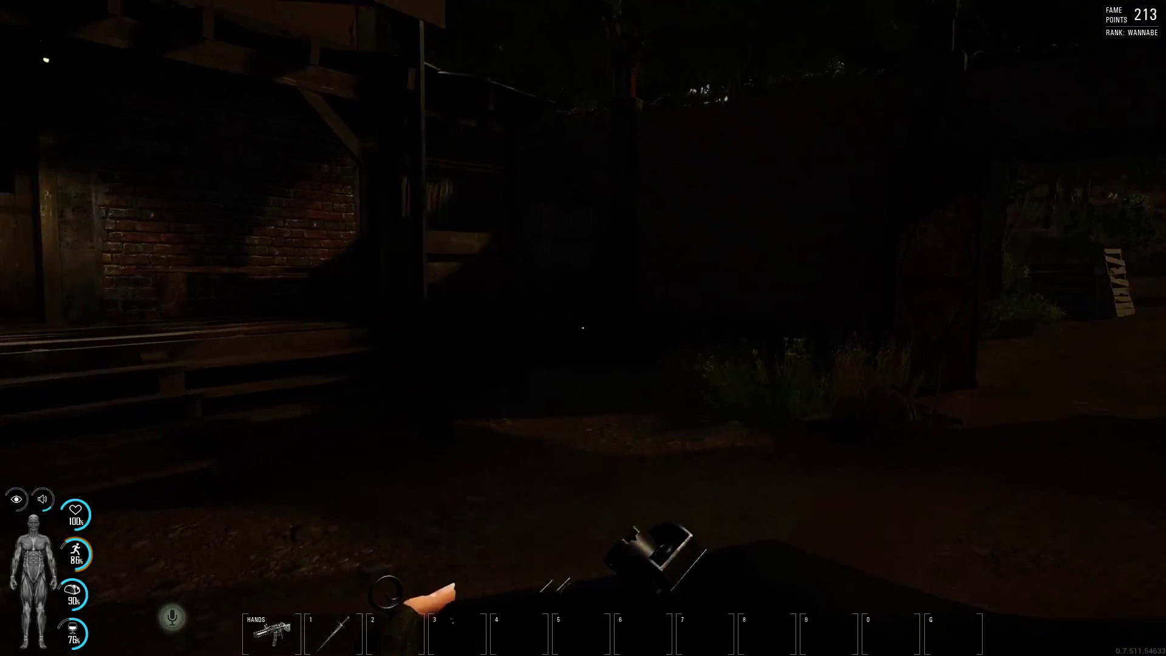
Swap to hotbar item 2, then back to the slot 1 firearm while crossing the outpost.
key(2)
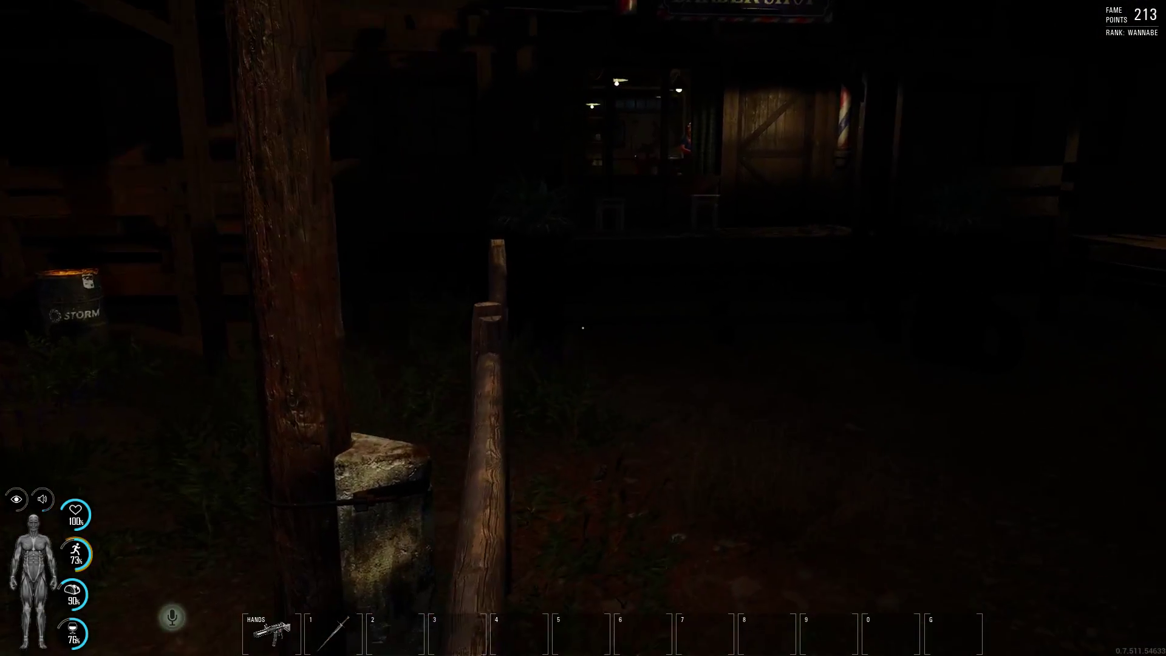
key(1)
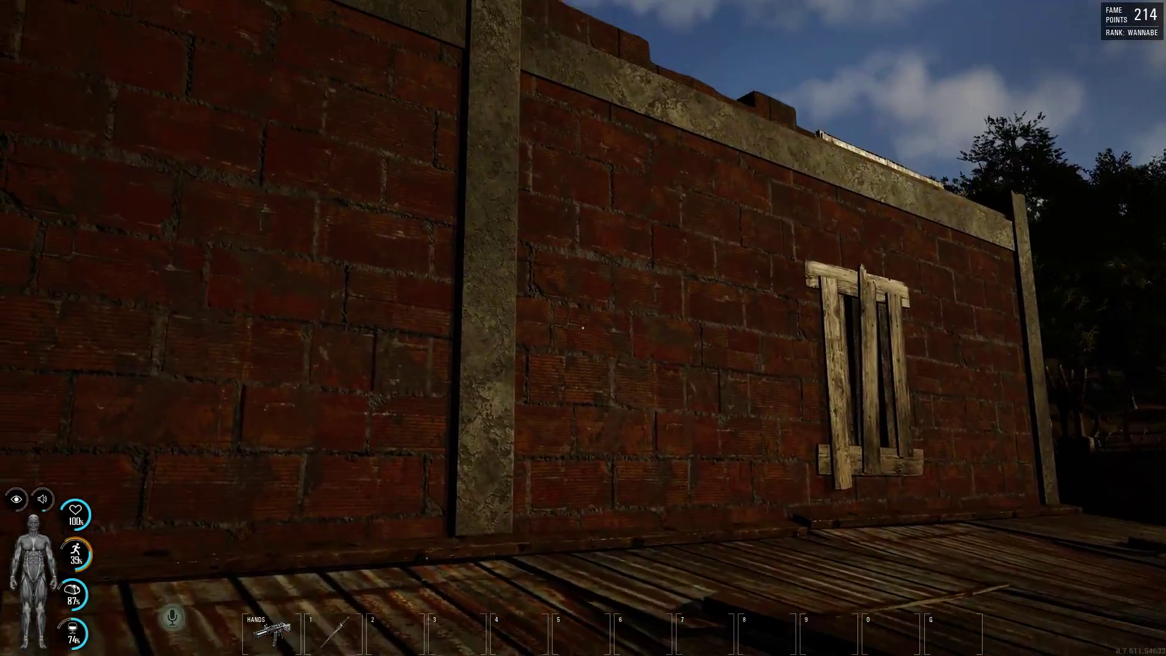
Switch to hotbar item 2 while climbing the tin roofs along the brick wall.
key(2)
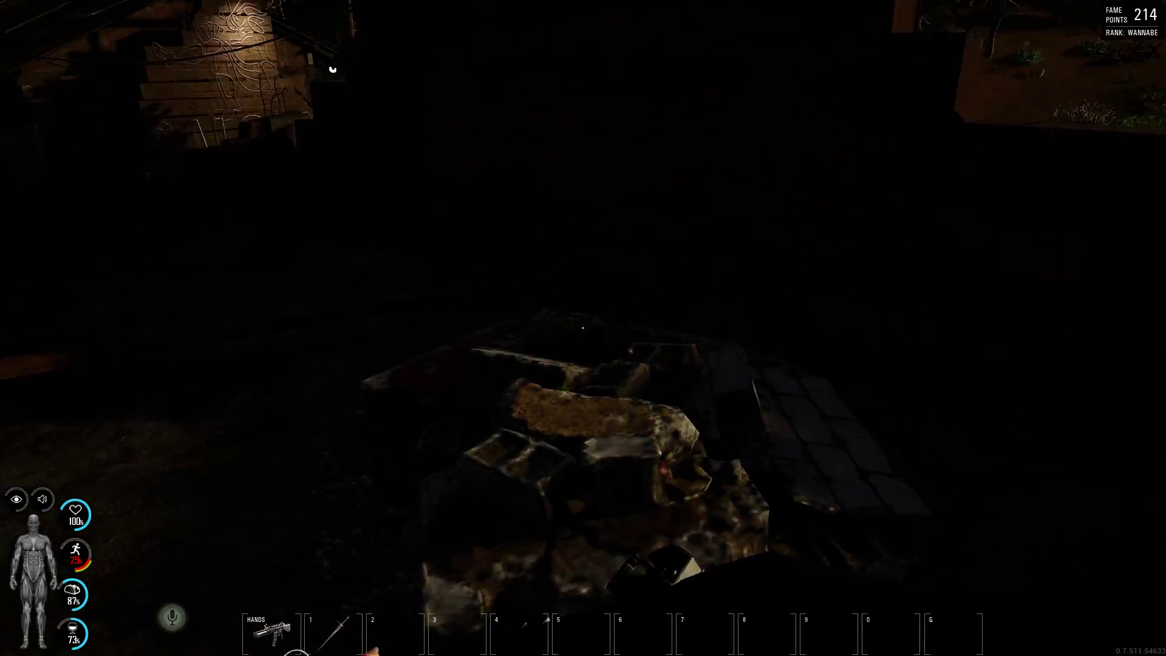
Switch to hotbar item 2 while heading down to the scrap building's front.
key(2)
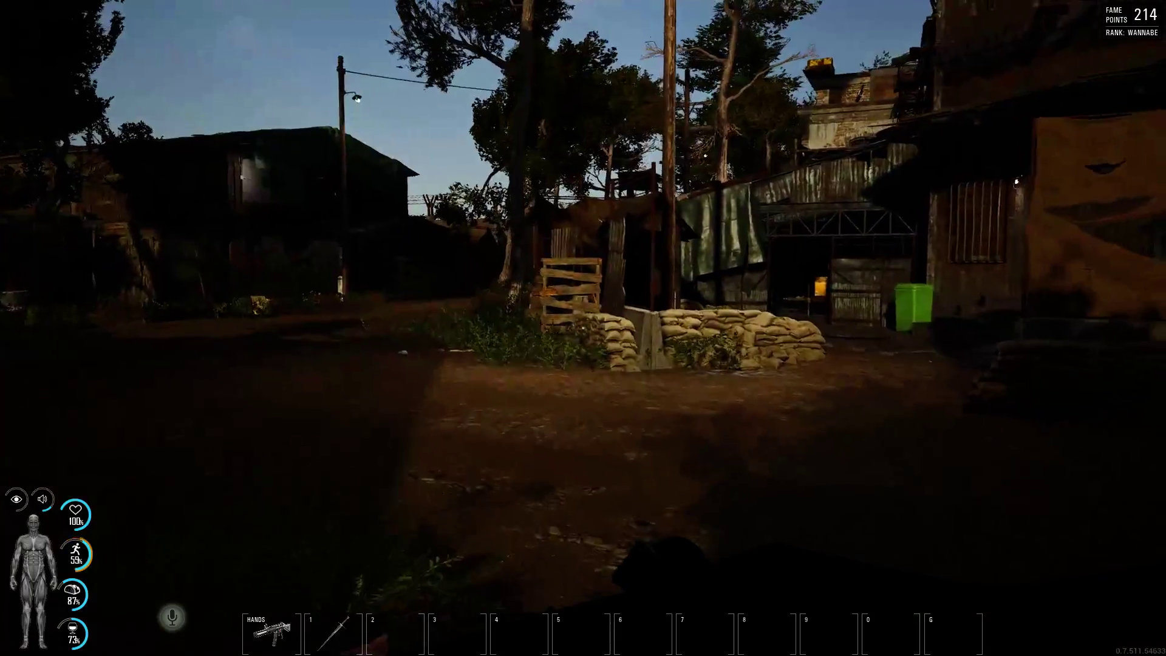
key(Tab)
click(567, 8)
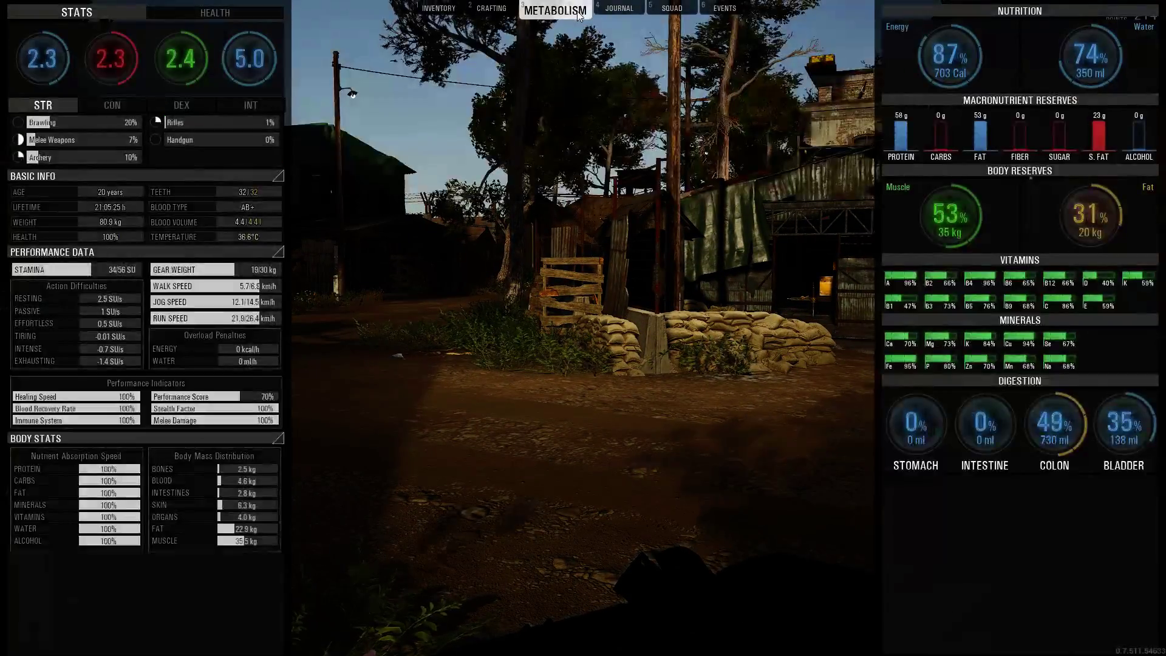
click(439, 10)
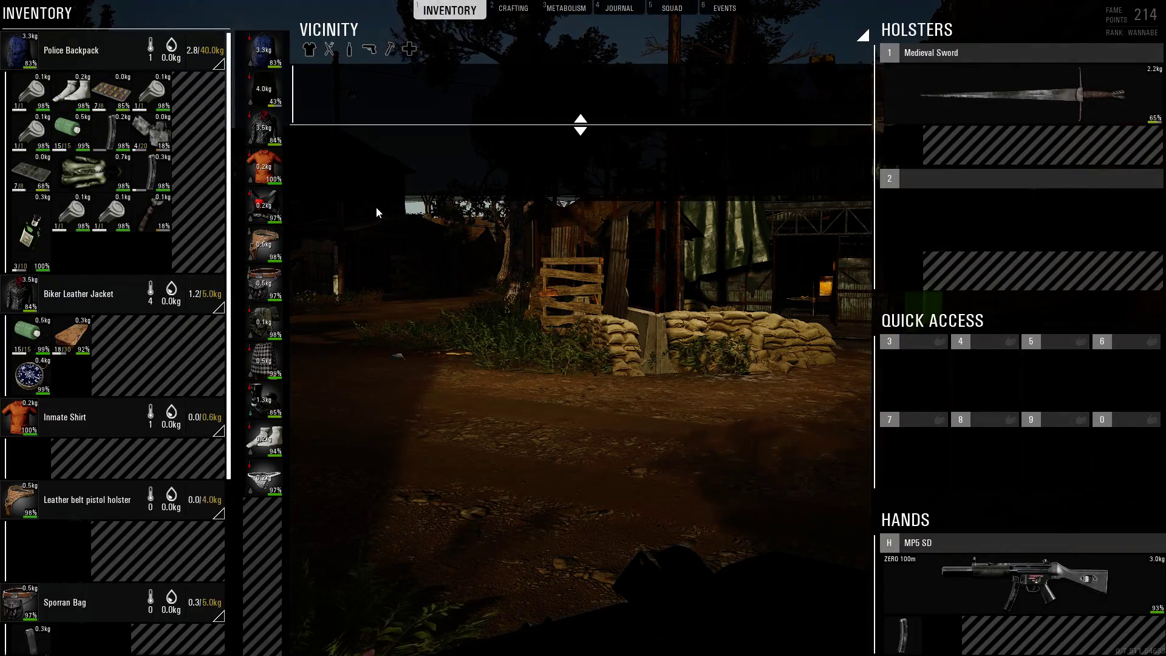
key(Tab)
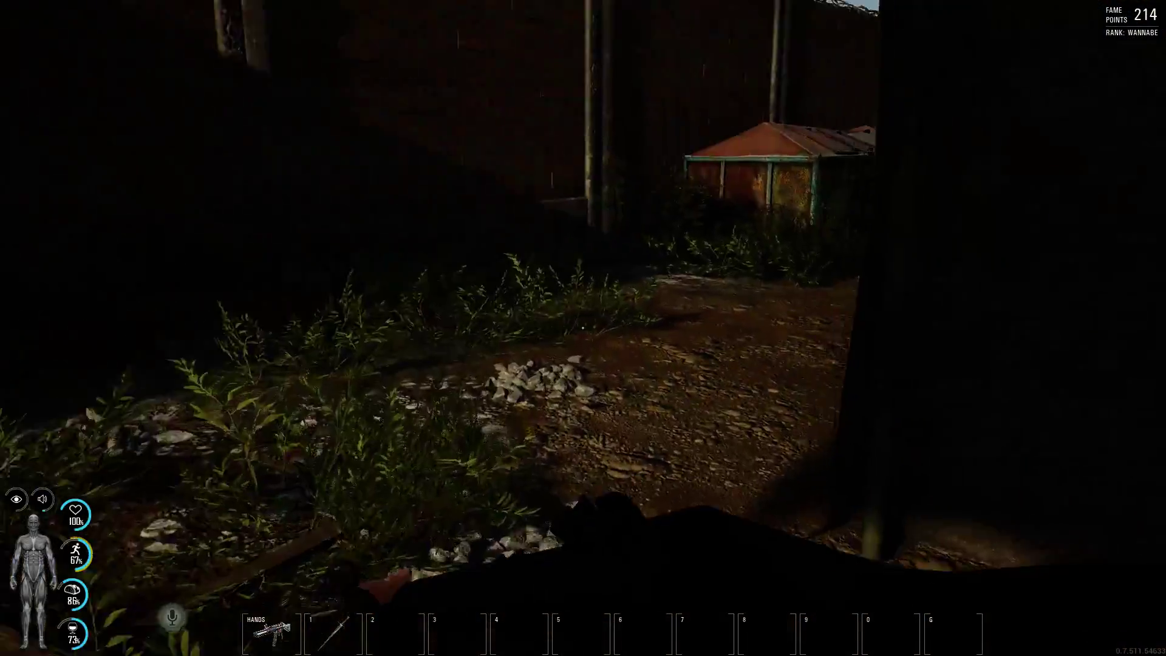
Cross the yard to the barbed-wire wall and pass the blue barrels toward the watchtower.
key(w)
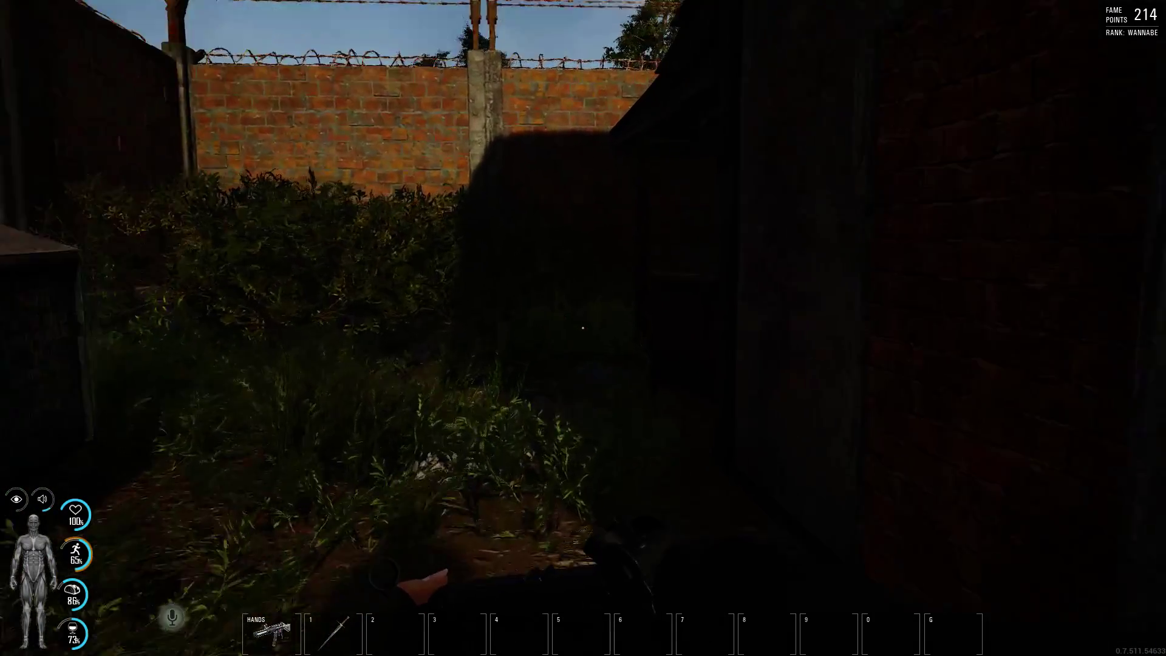
key(w)
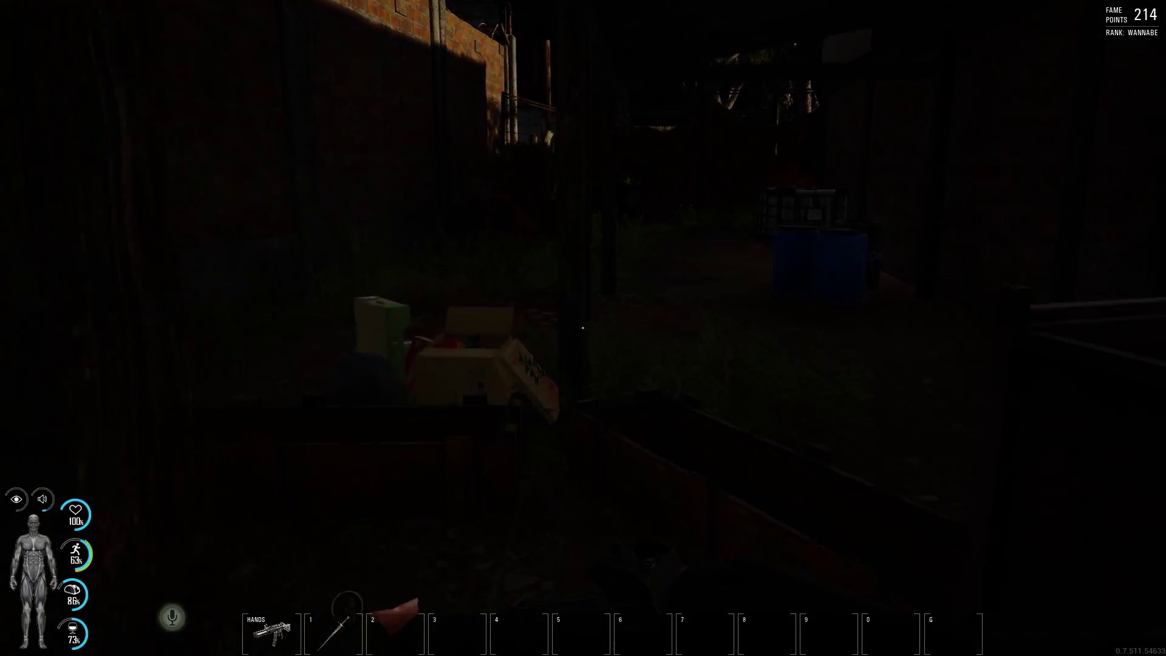
key(w)
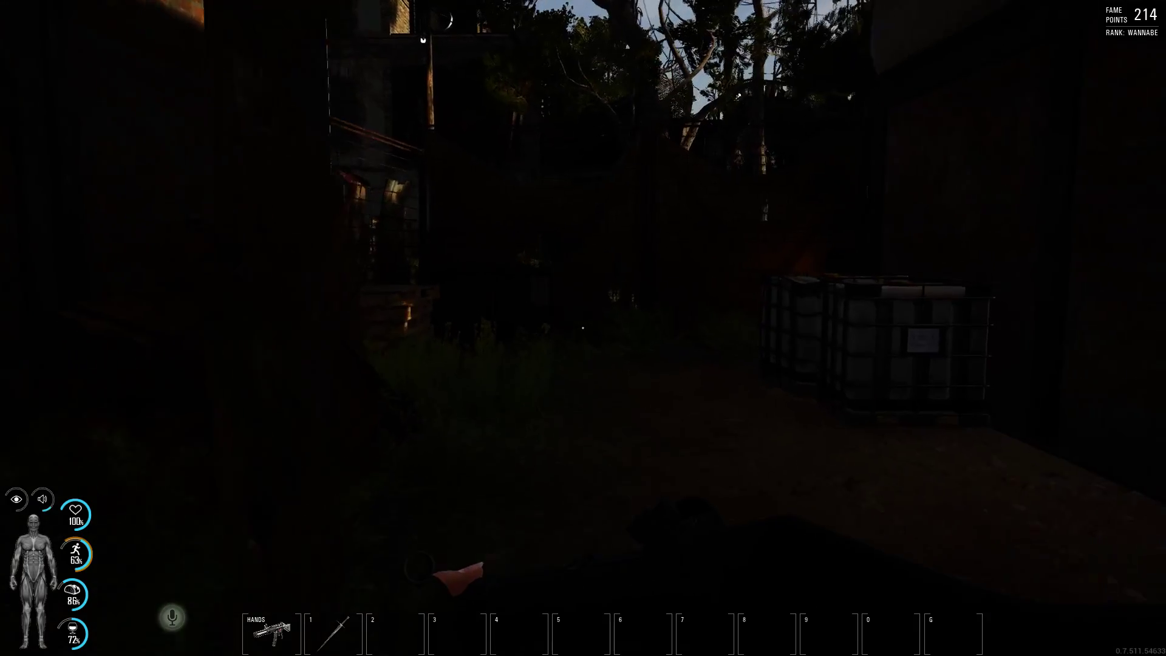
key(w)
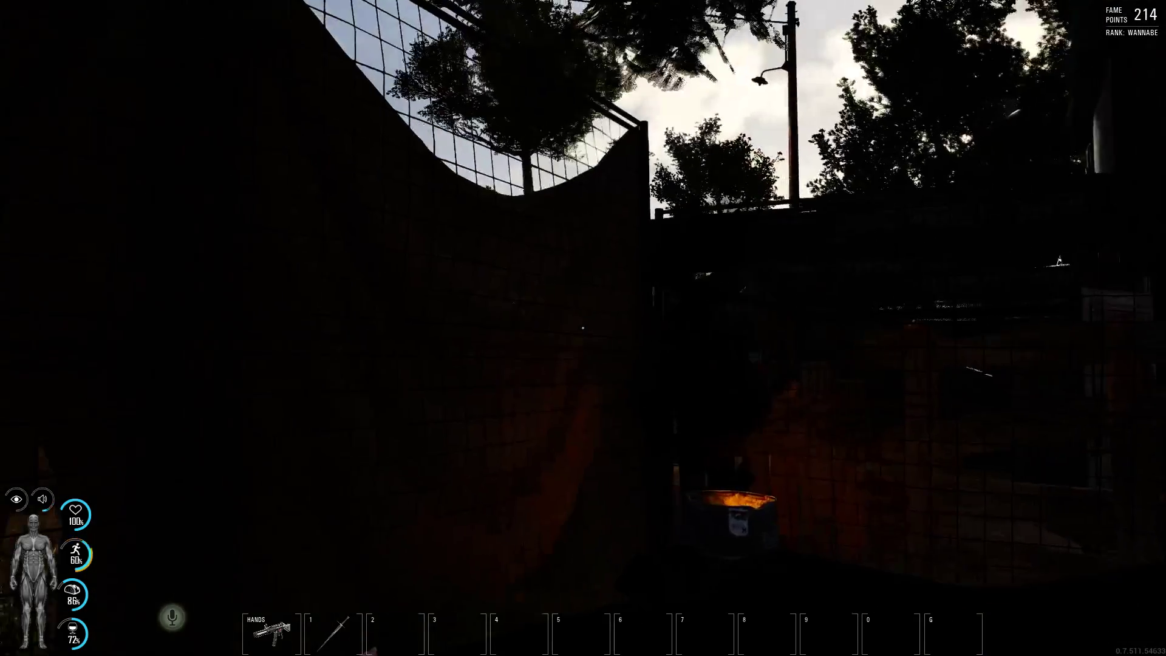
key(w)
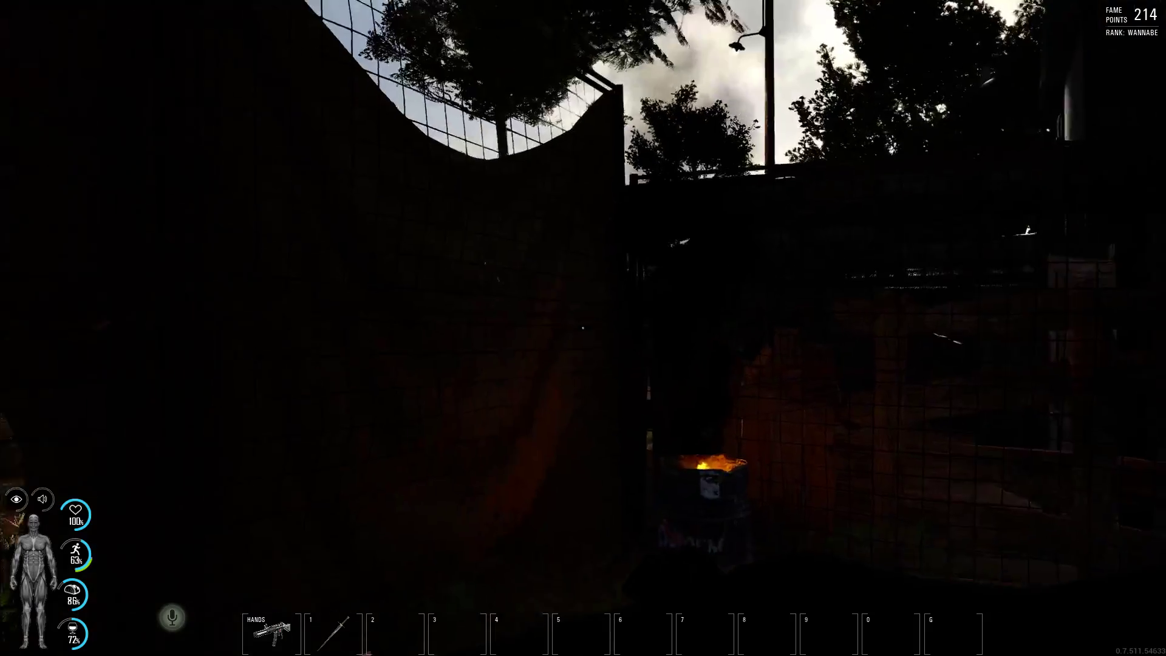
key(w)
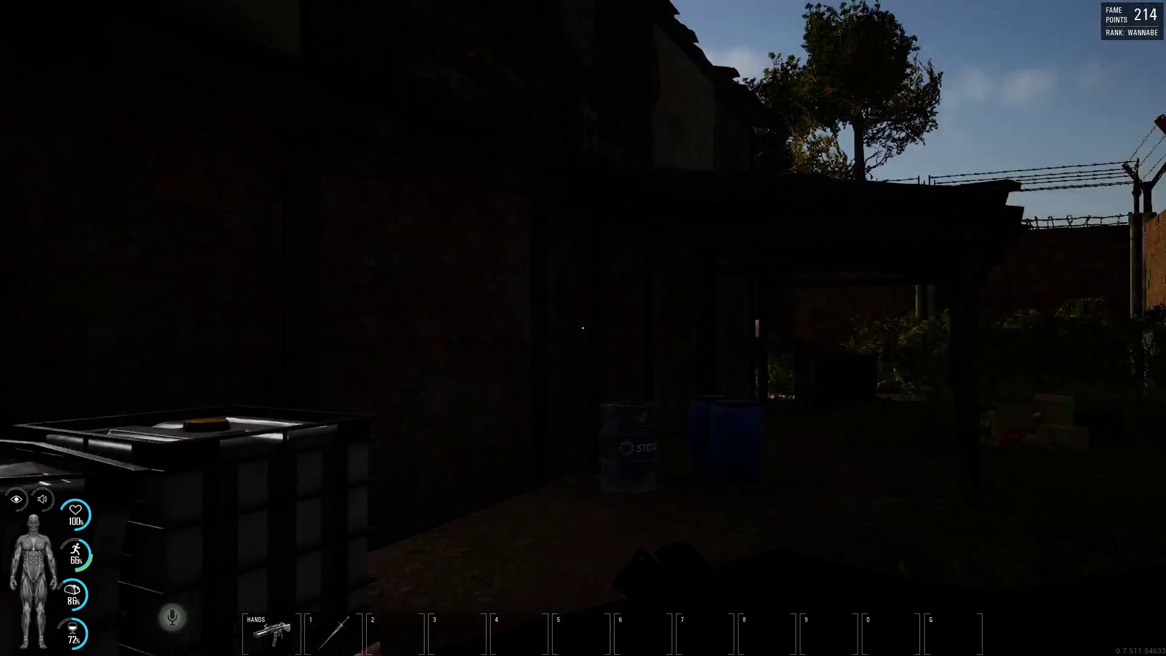
key(w)
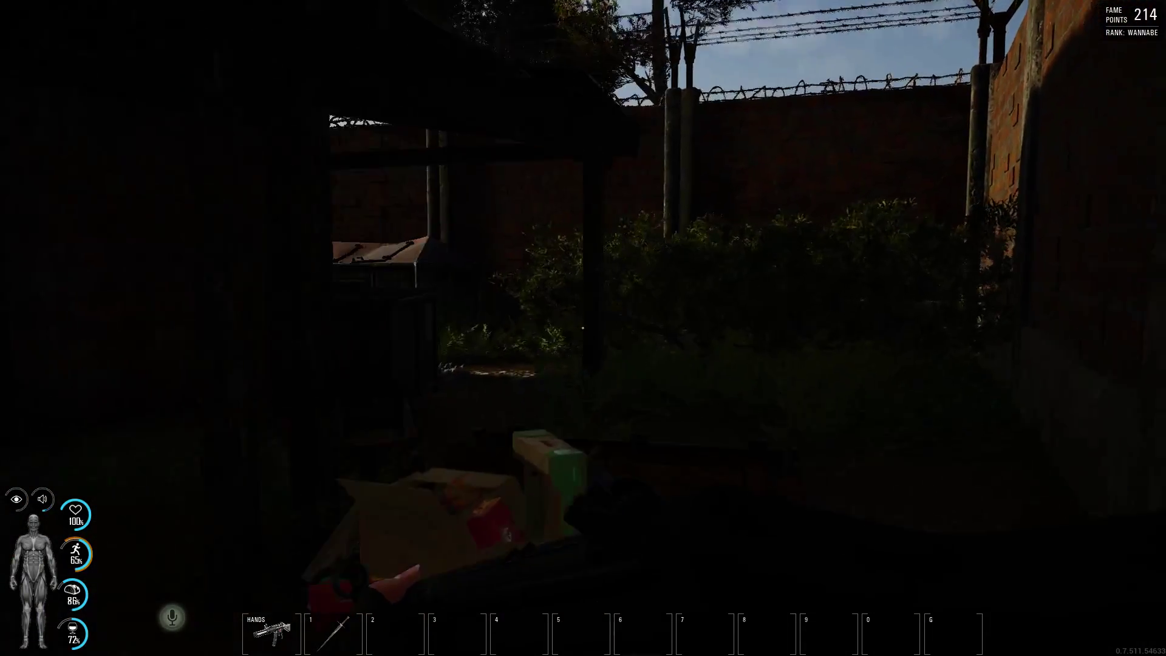
key(w)
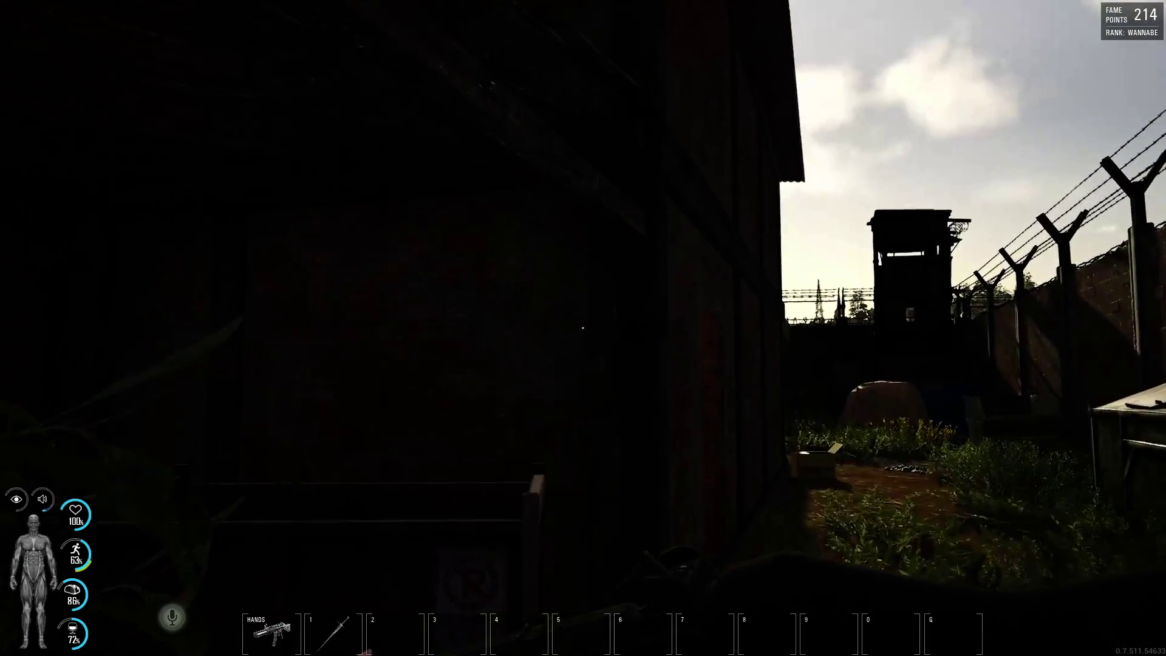
Follow the alley past the boxes, check the dumpster, then turn toward the watchtower.
key(w)
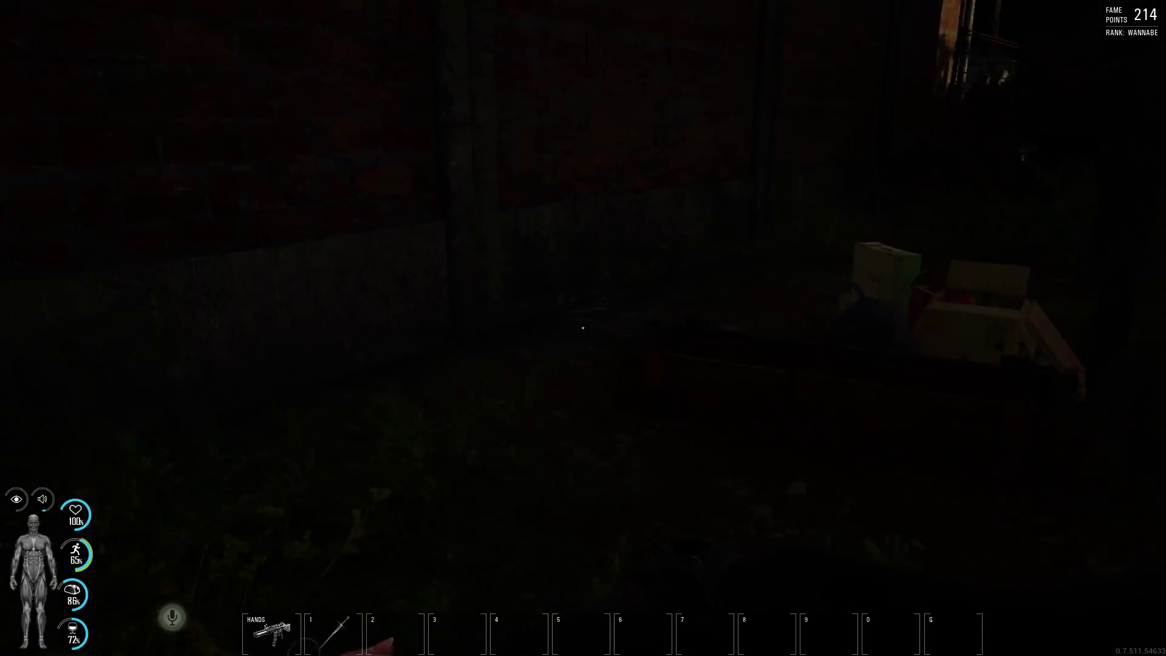
key(w)
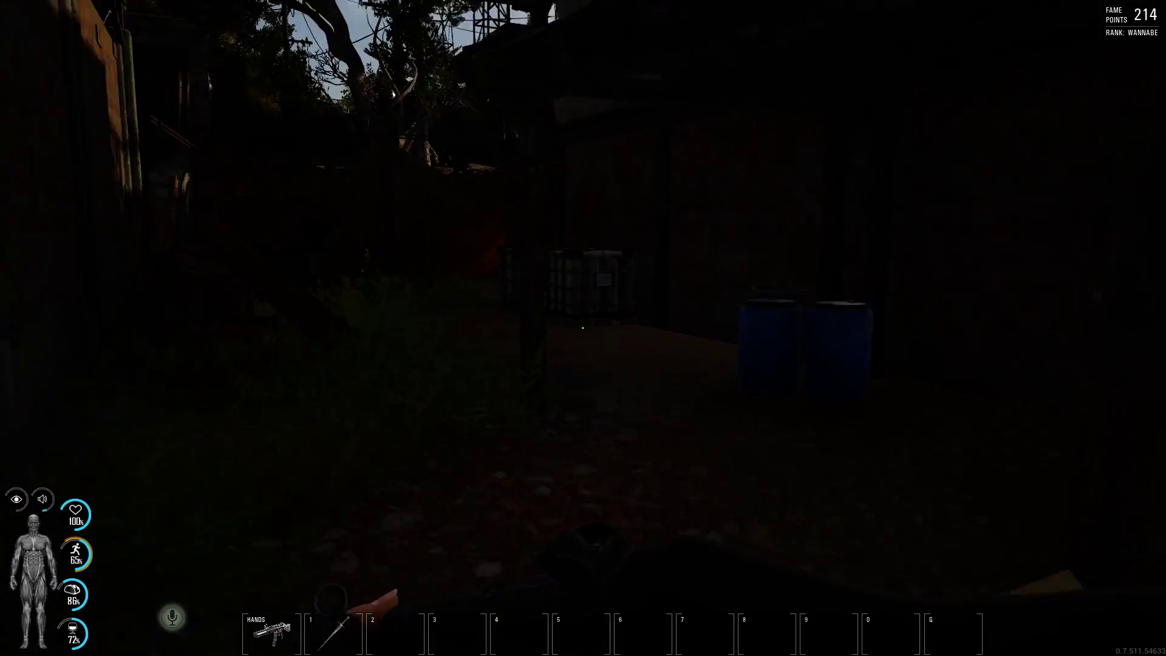
key(w)
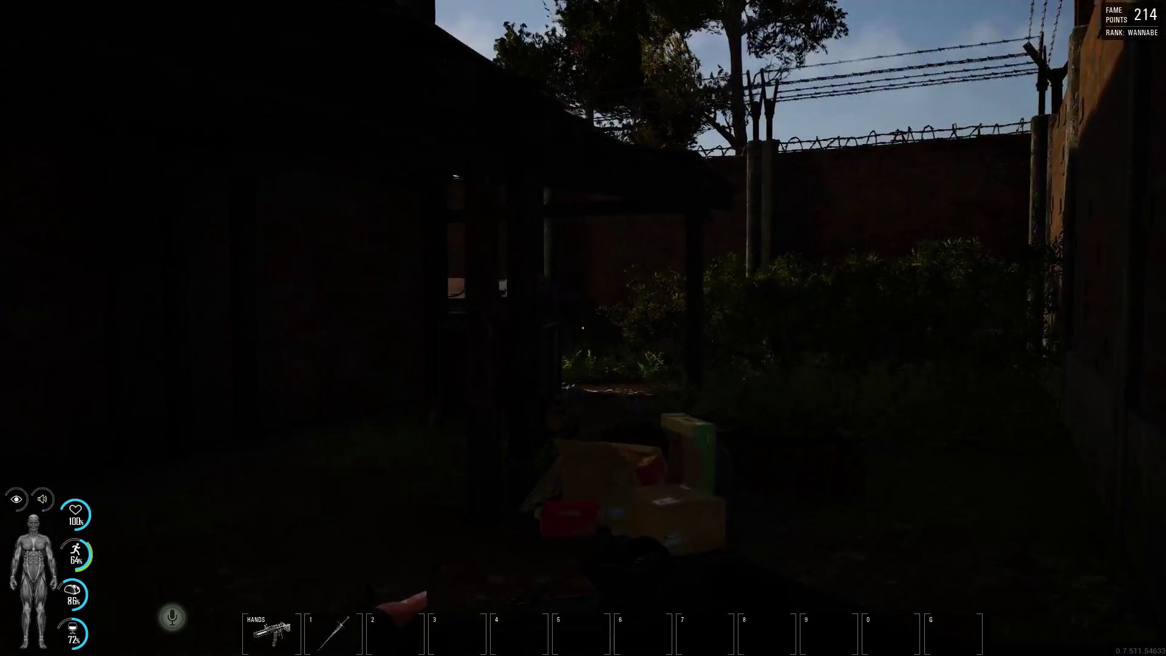
key(w)
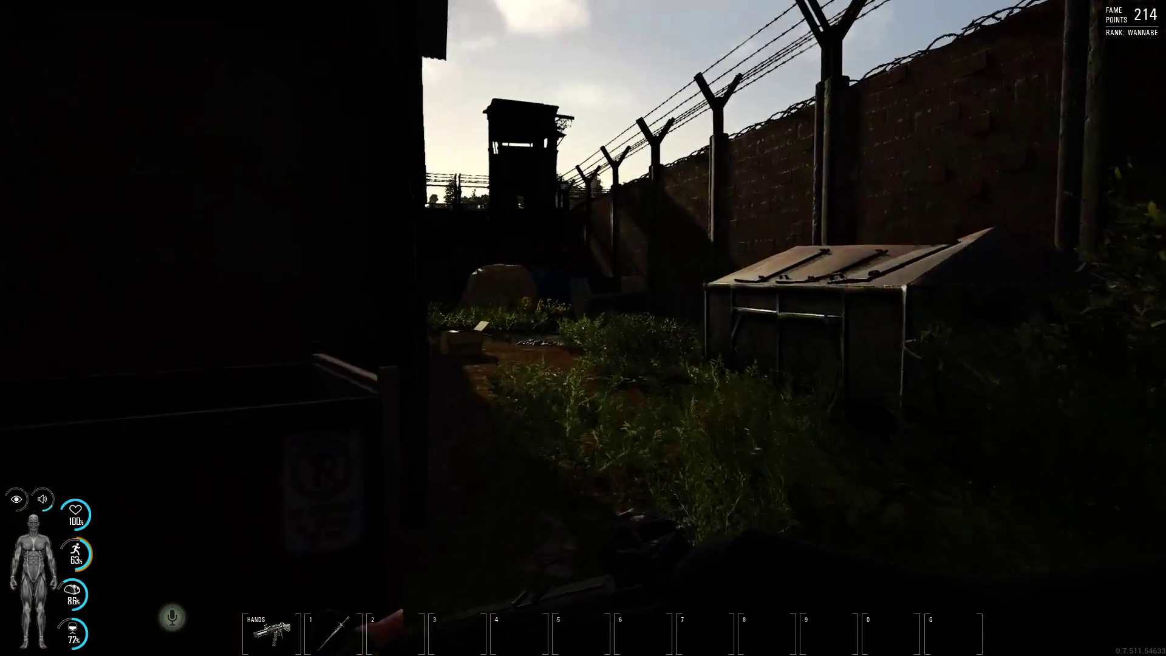
key(w)
key(w)
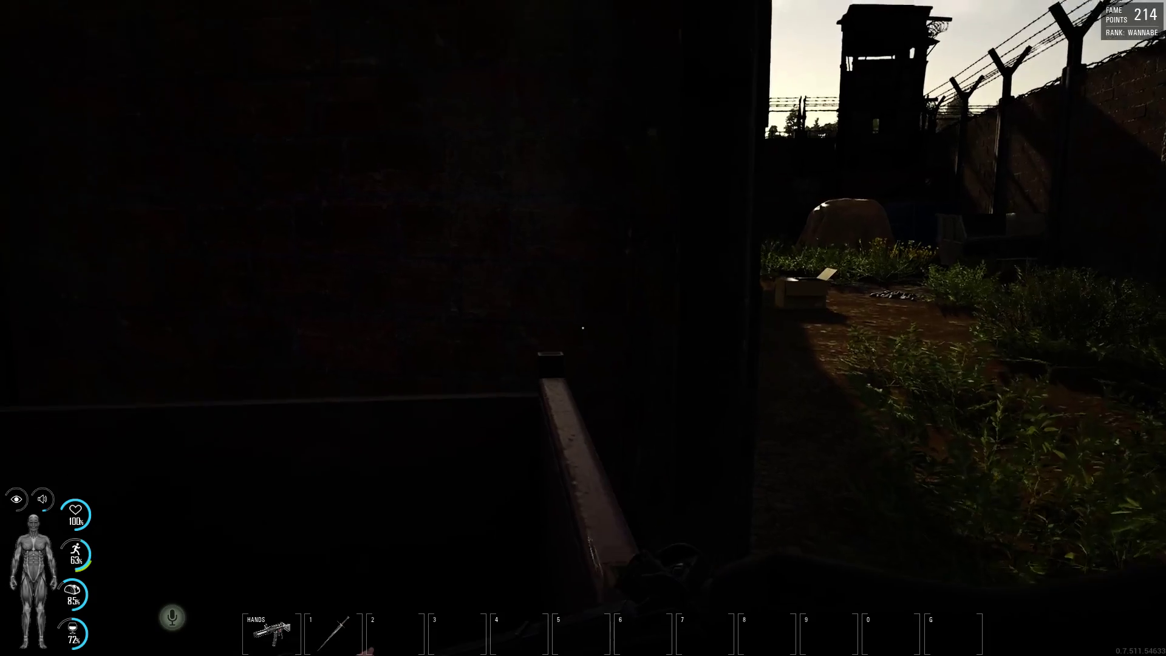
key(w)
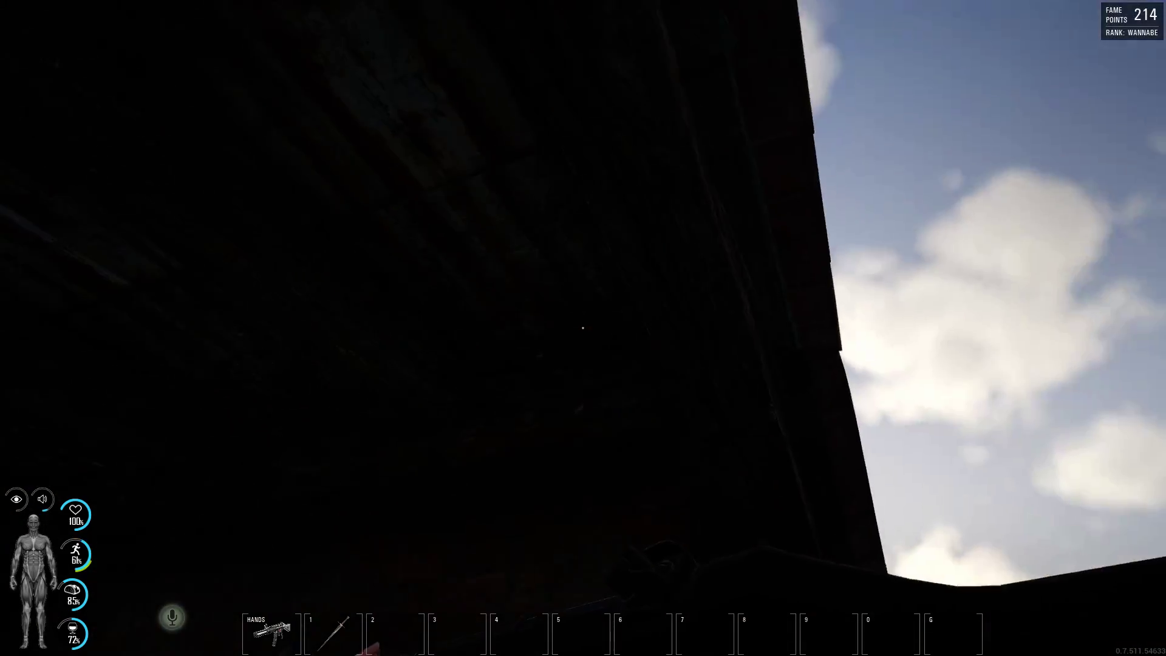
key(w)
Walk through the alley toward the brick wall, barrels and the table by the crates.
key(w)
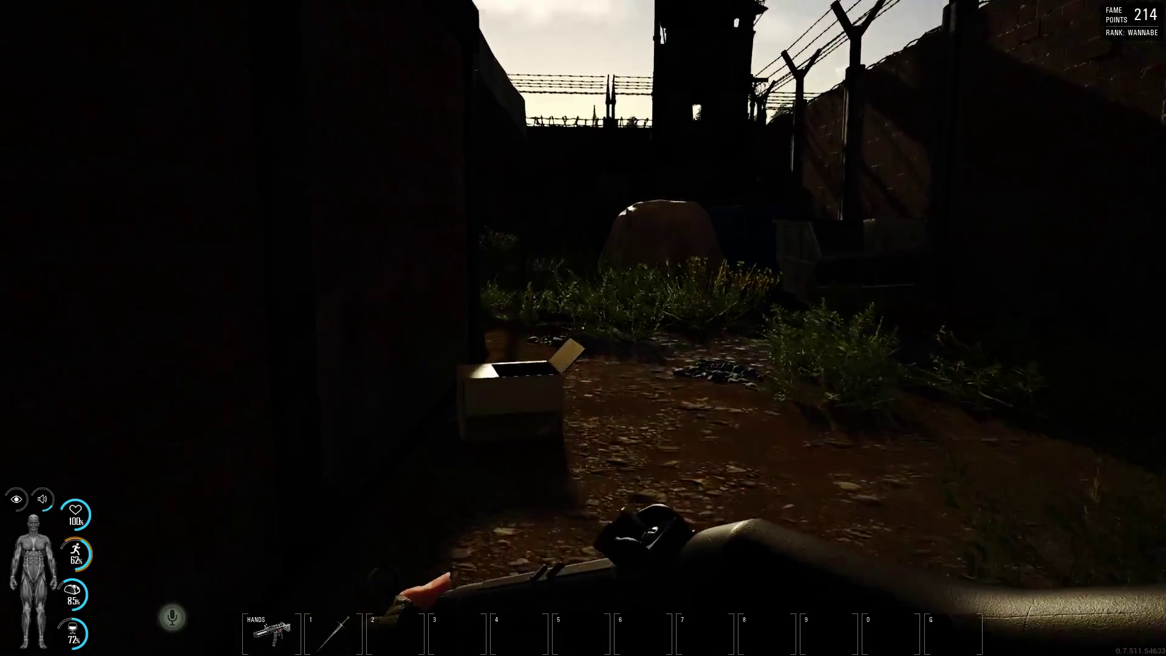
key(w)
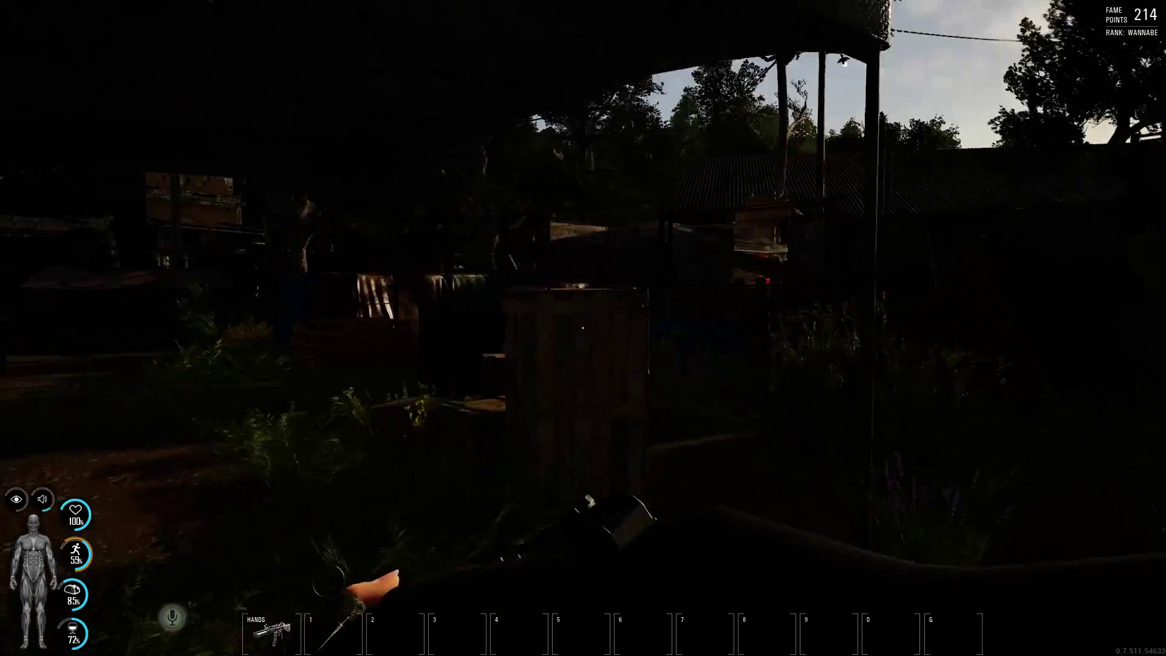
key(w)
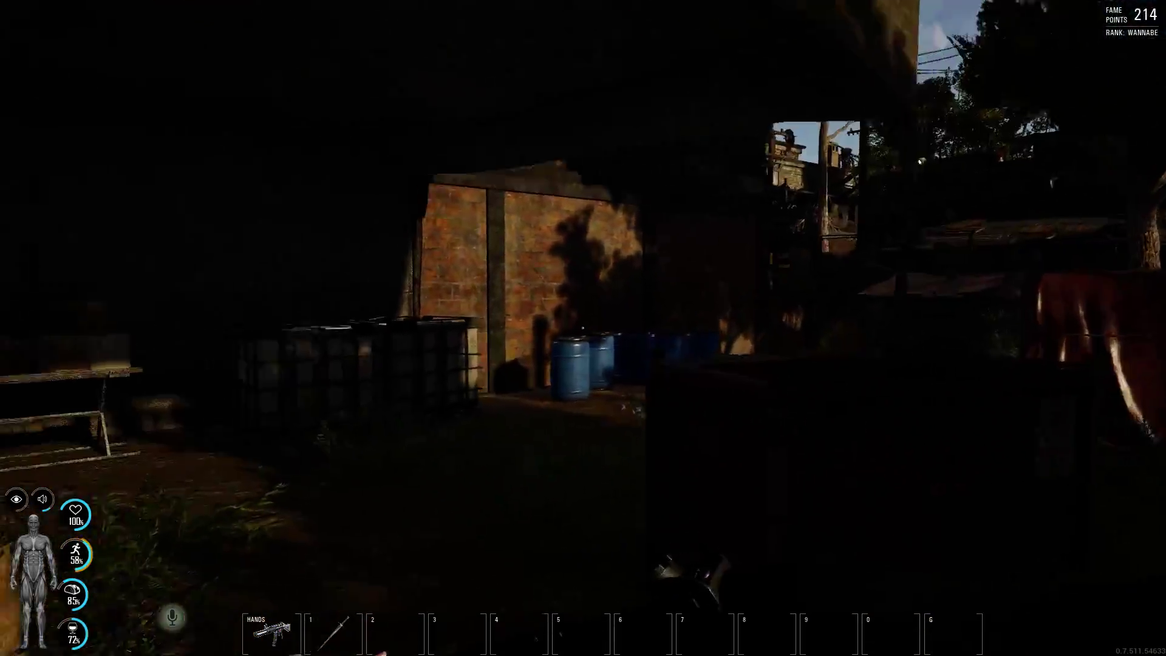
key(w)
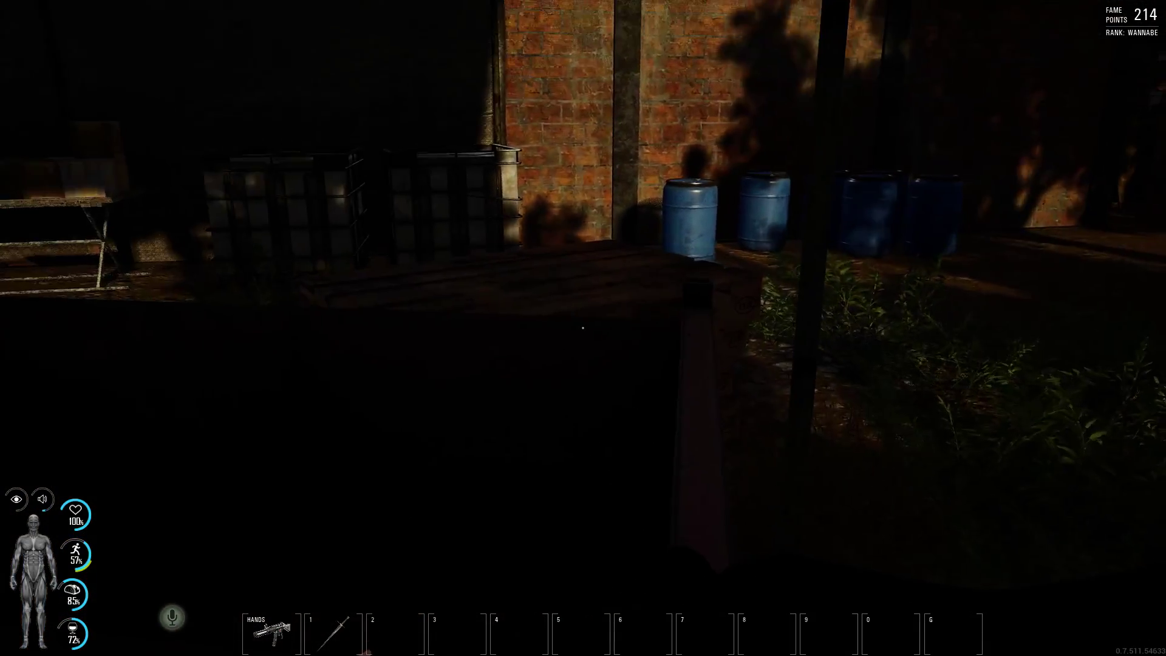
key(w)
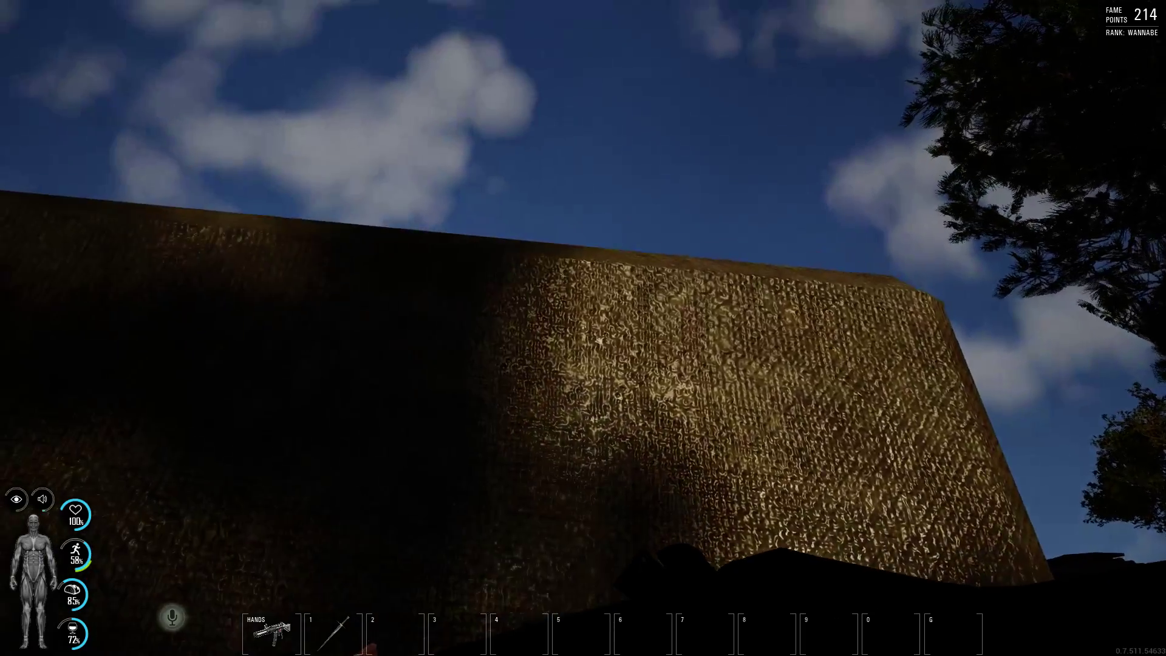
Climb onto the corrugated shed roof and look across the yard.
key(w)
key(w)
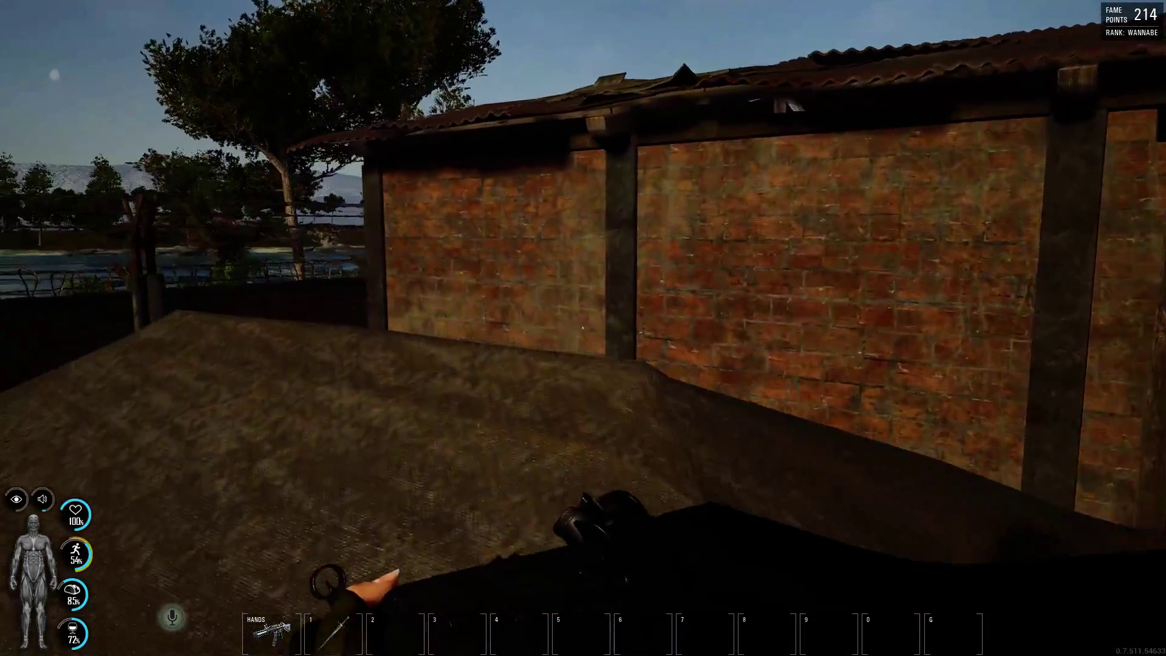
key(w)
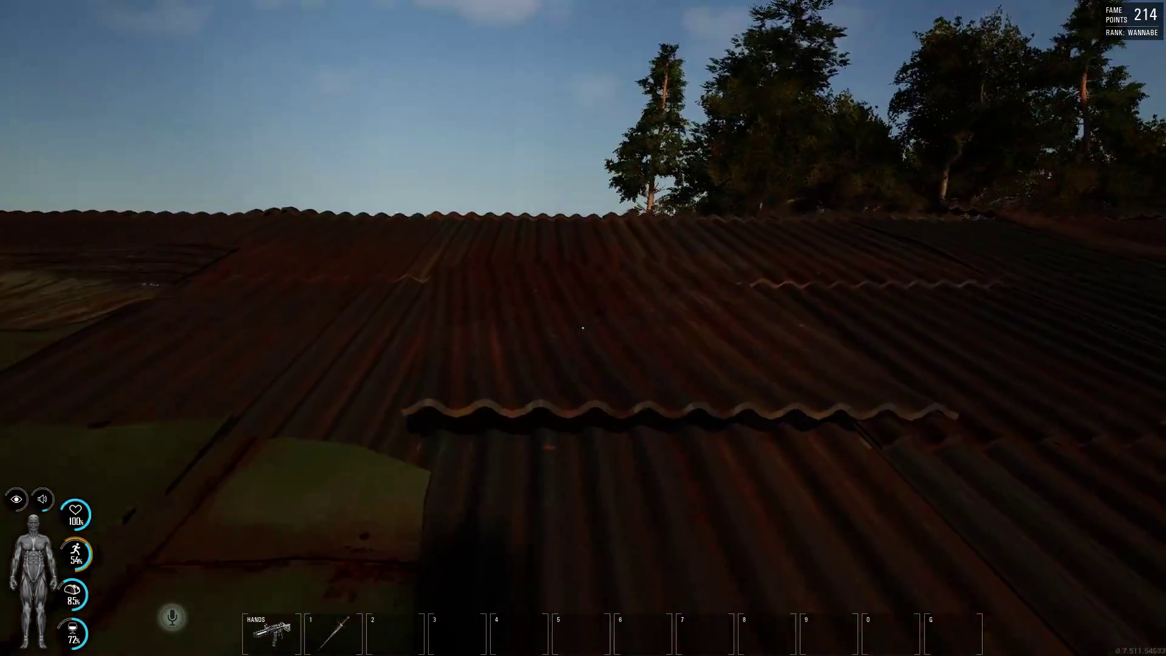
key(w)
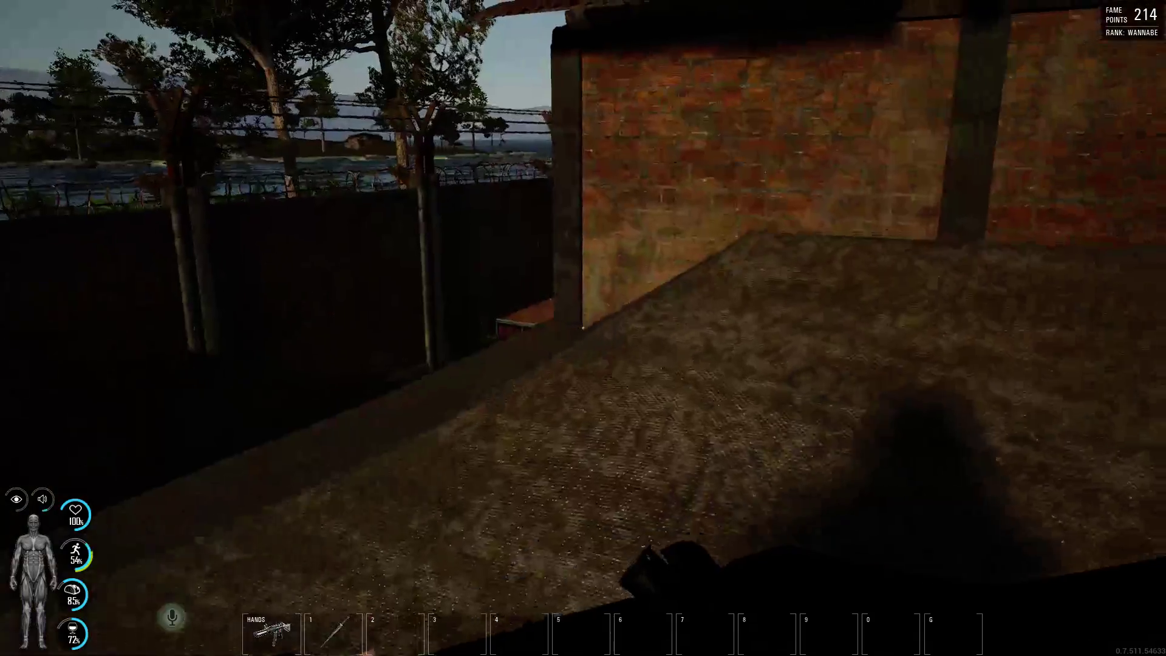
key(w)
key(w)
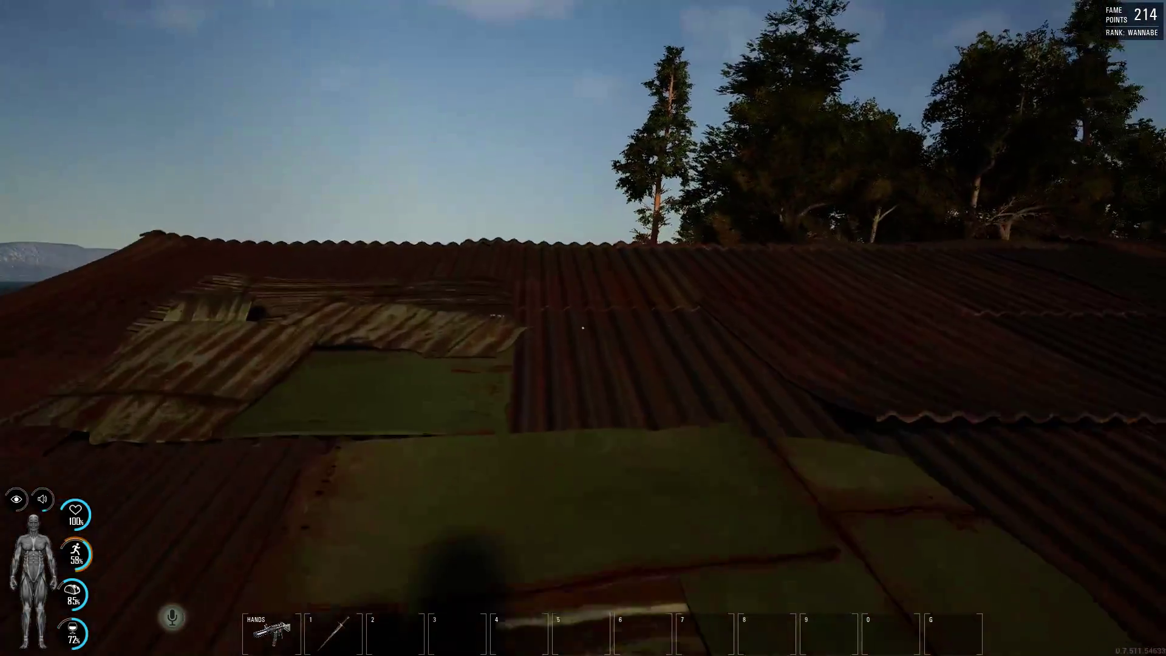
Back away from the pillar and vault the brick wall onto the metal roof.
key(s)
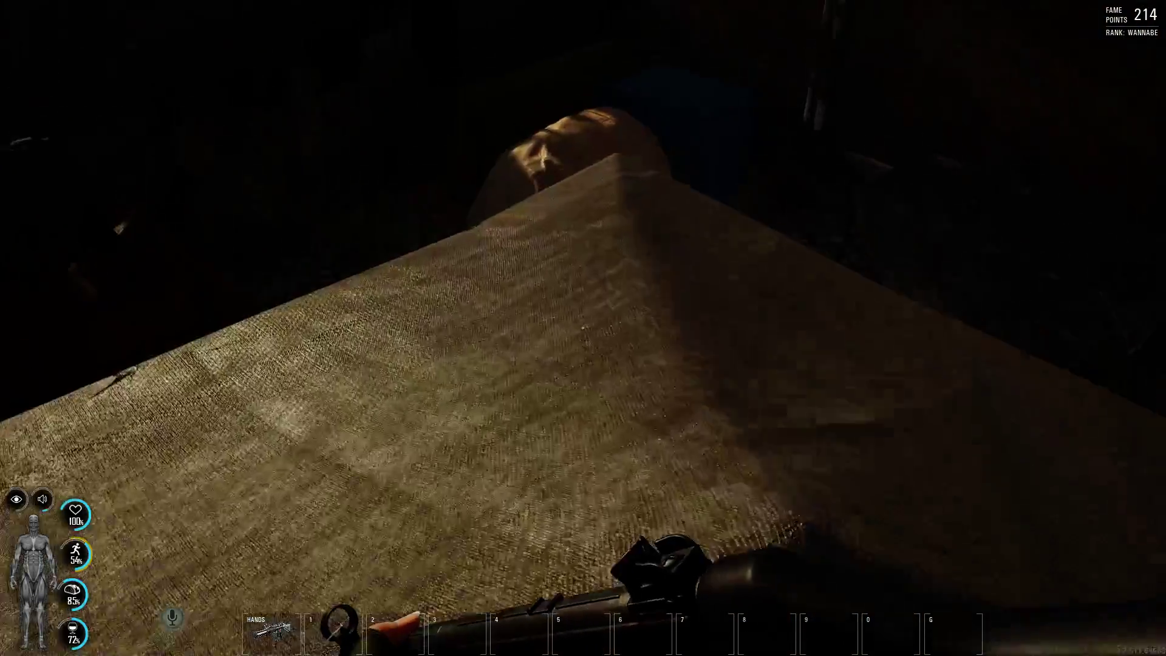
key(w)
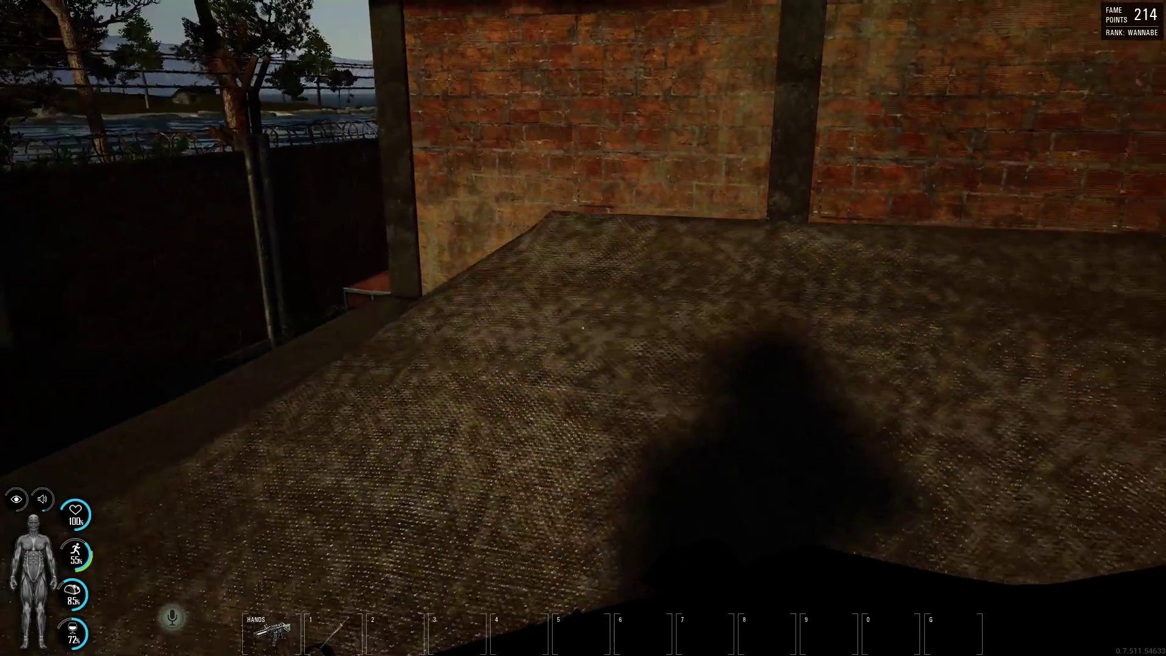
key(w)
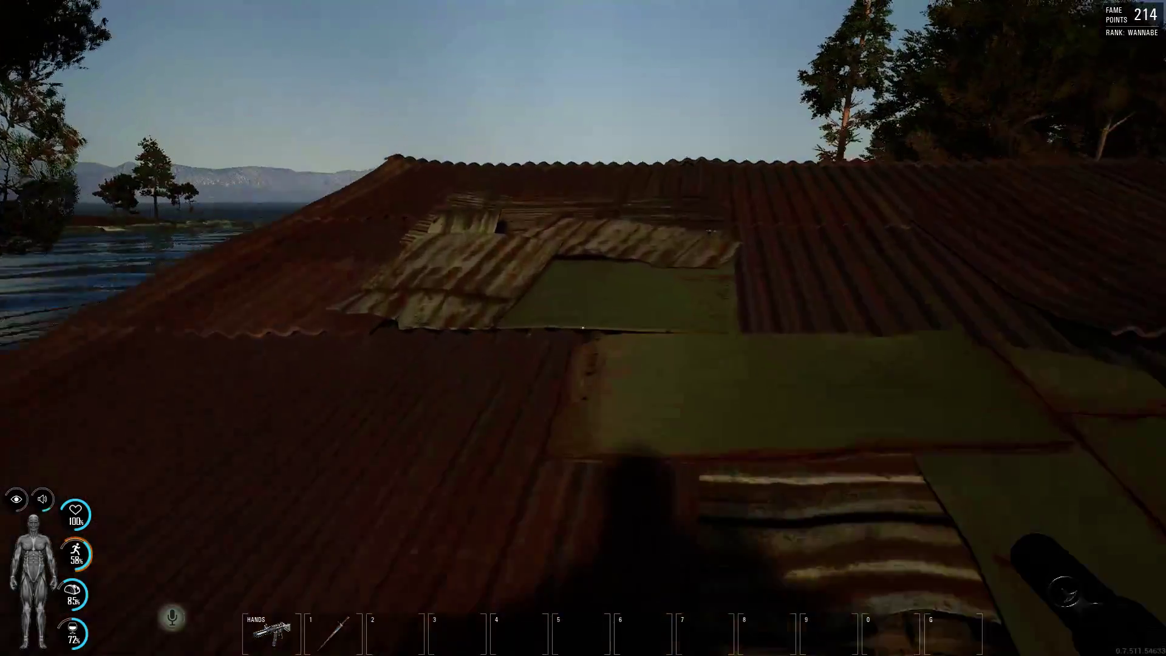
Turn around and cross the green tarp roof, surveying the courtyard and outpost below.
key(w)
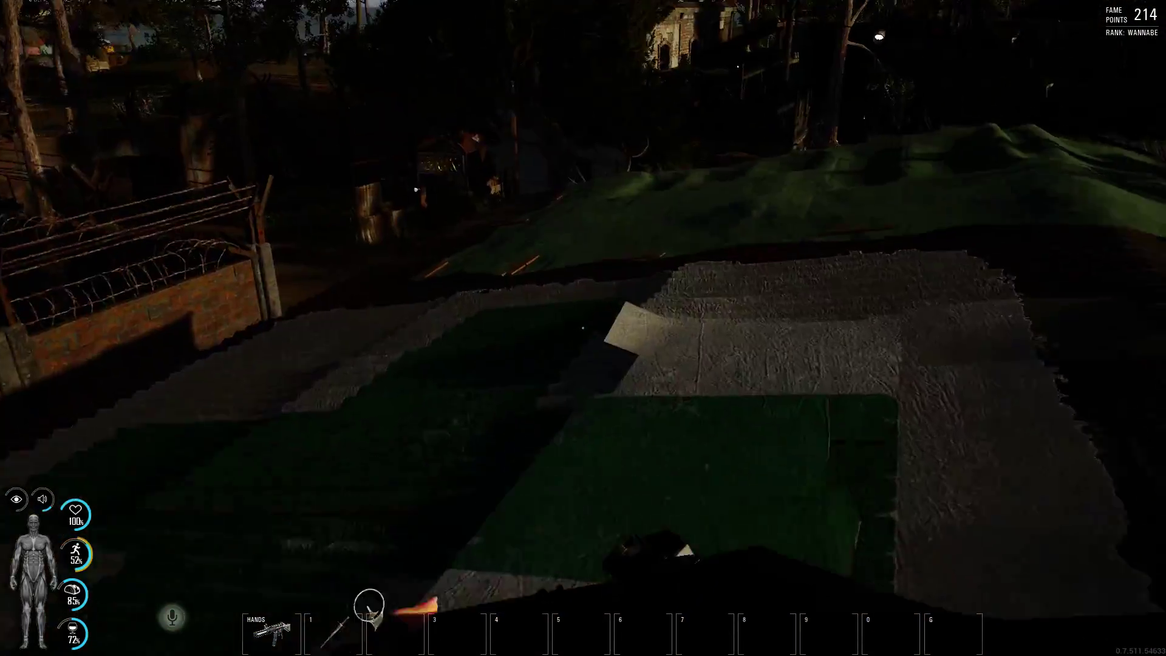
key(w)
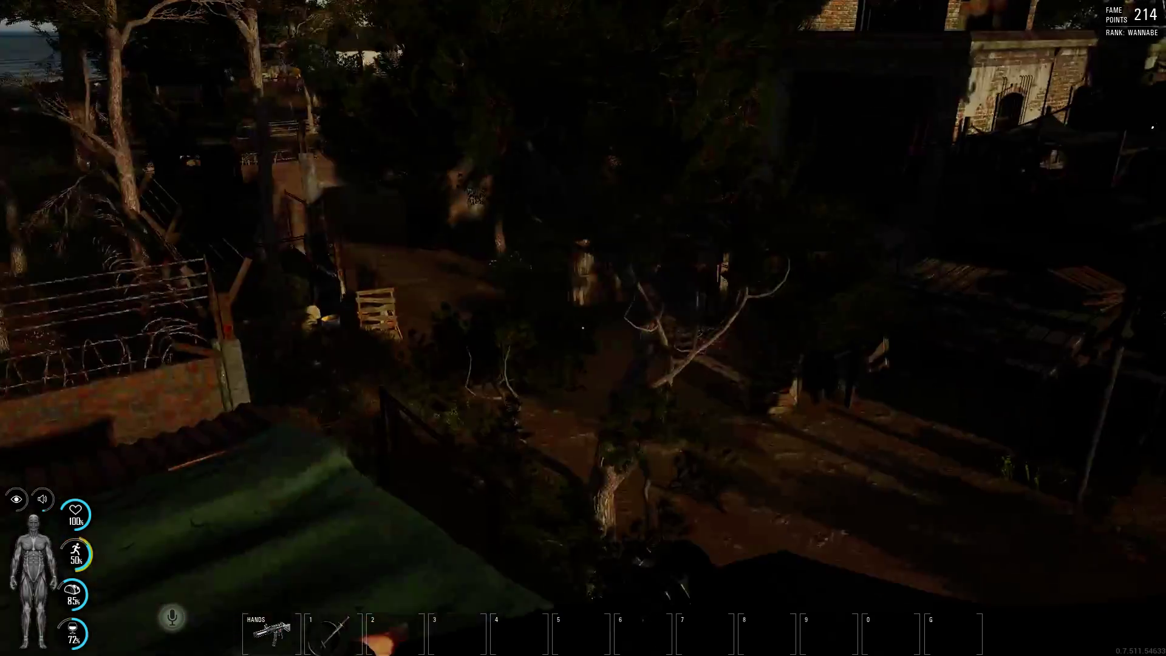
key(w)
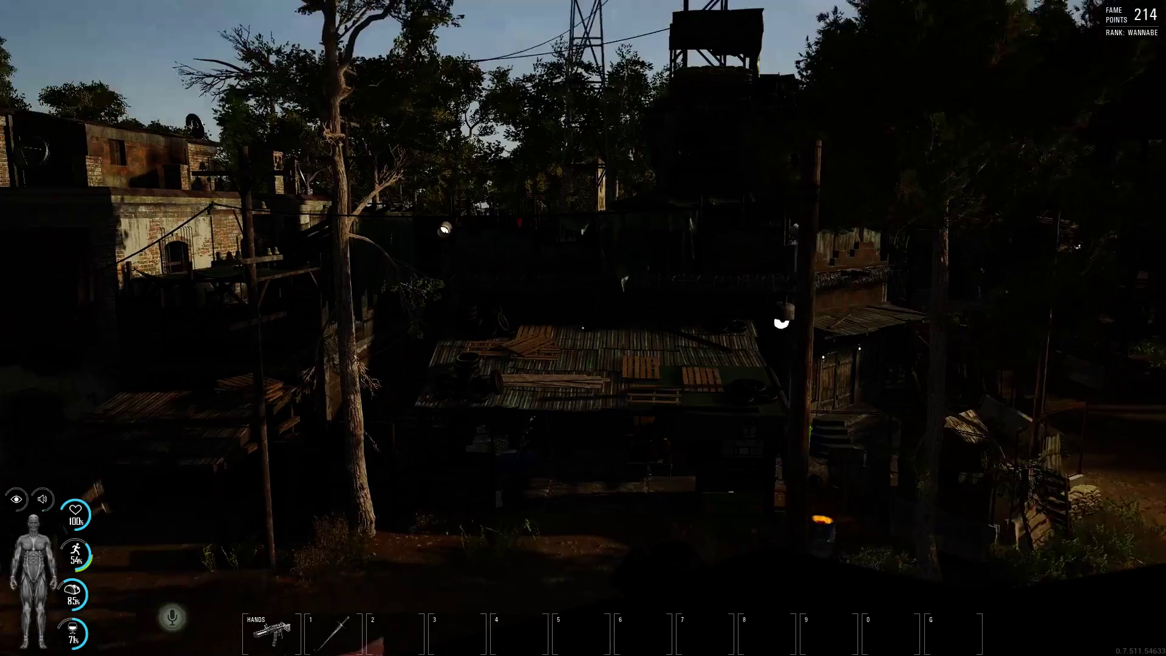
key(w)
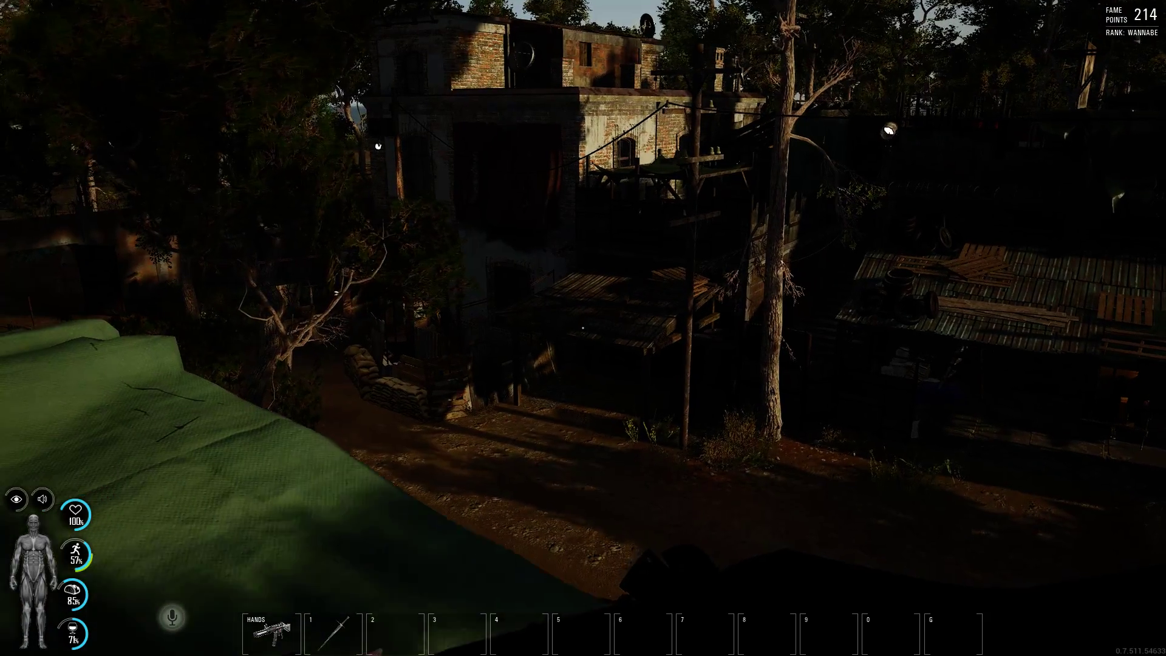
key(w)
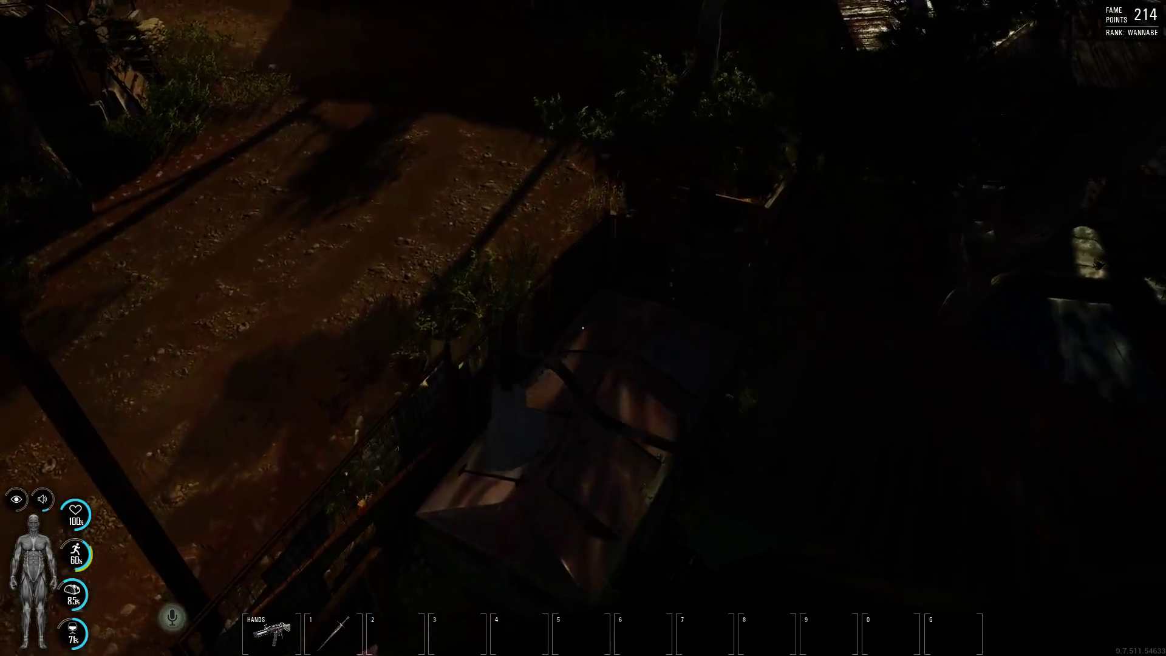
key(w)
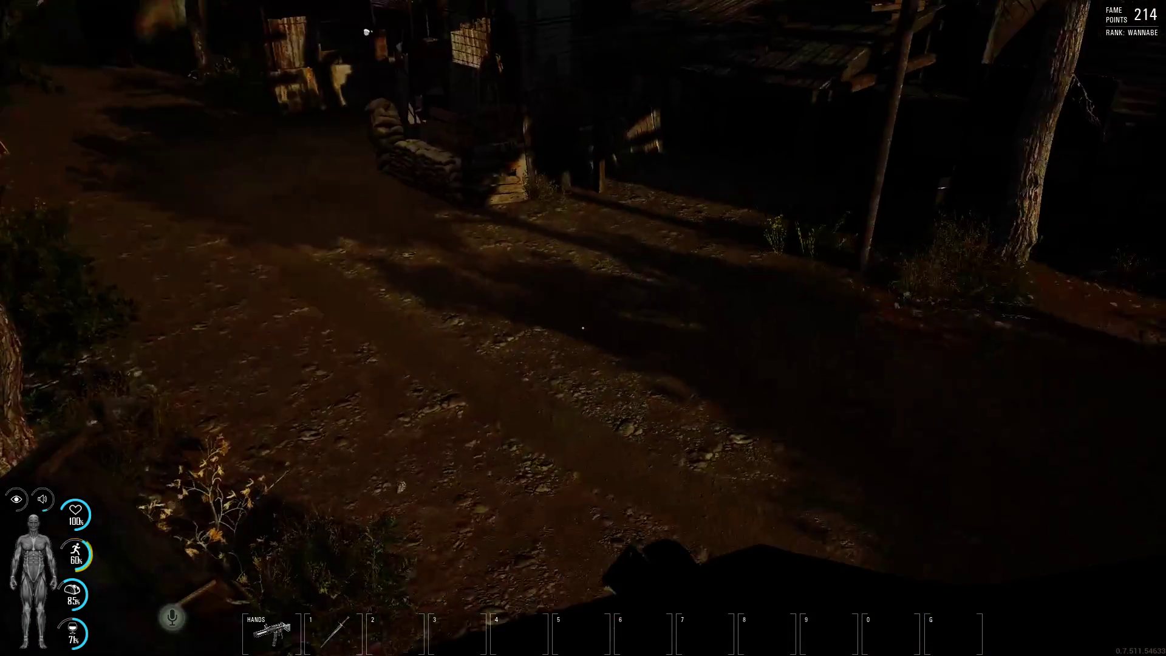
Walk the dirt road past the tin-roof shacks, pallets and fence toward the lattice tower.
key(w)
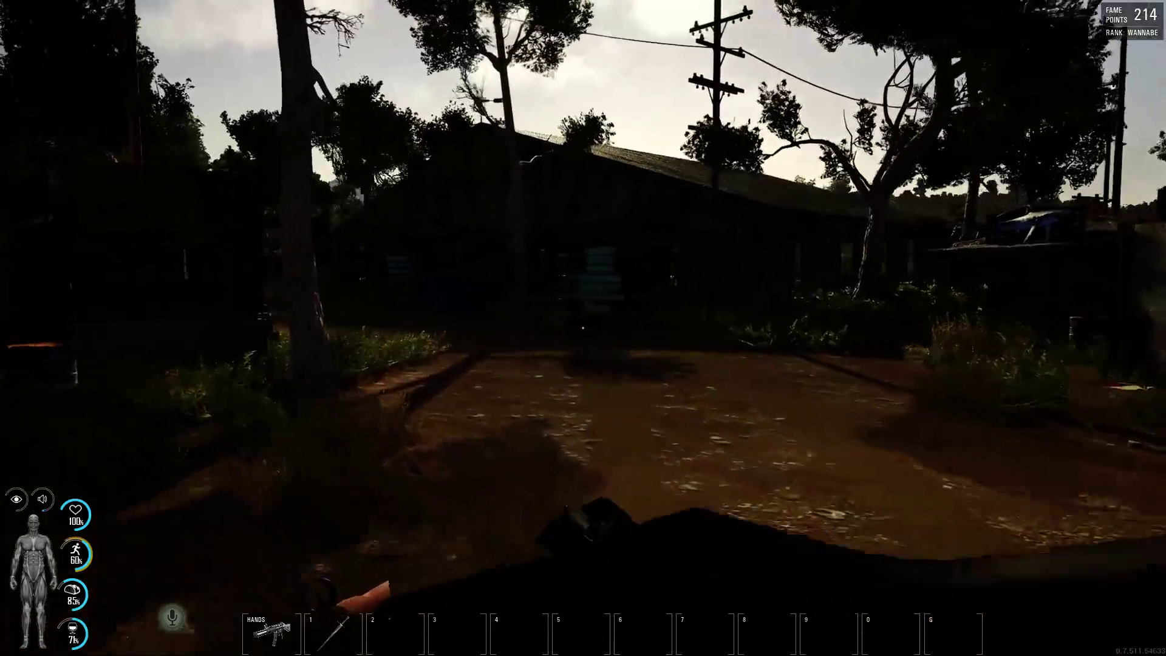
key(w)
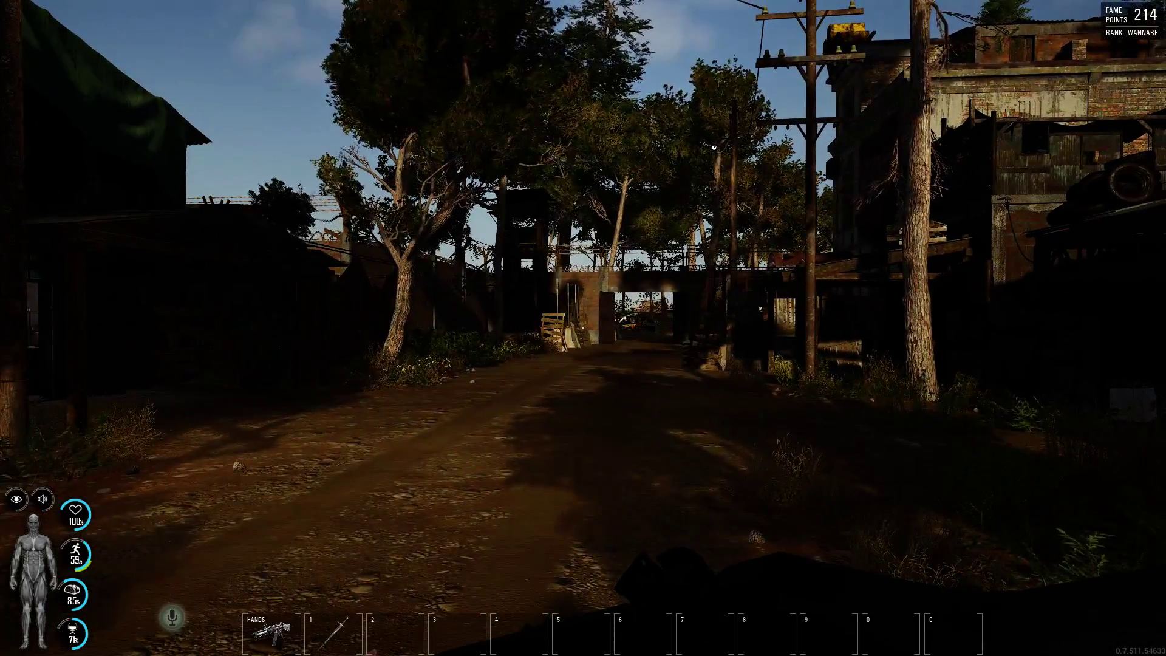
key(w)
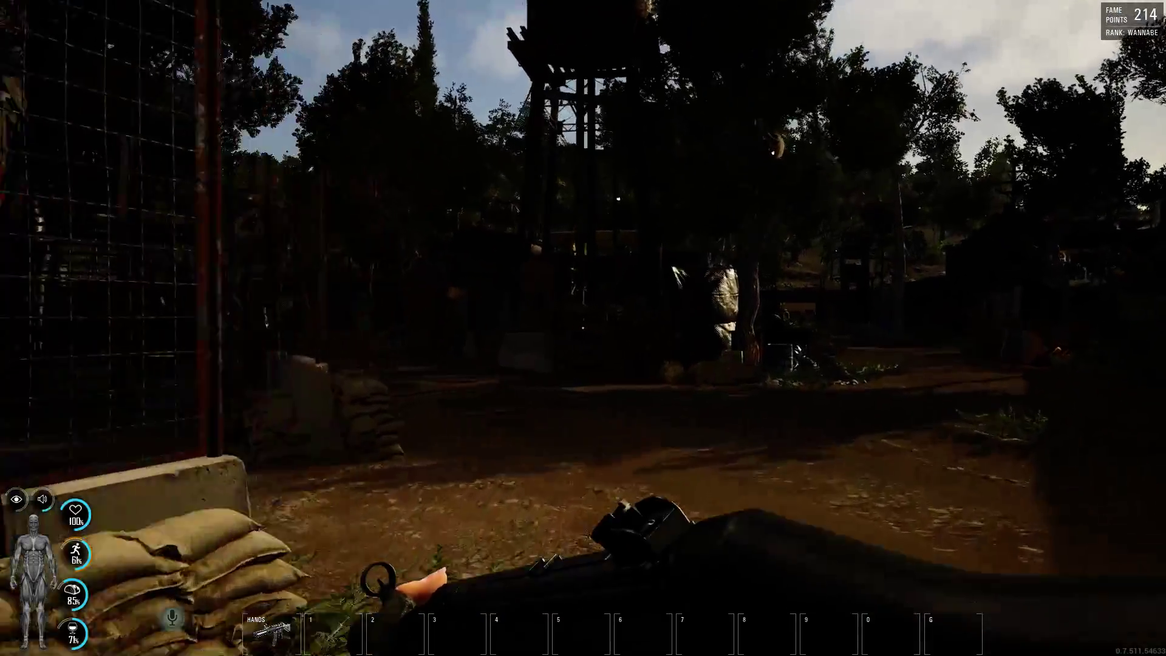